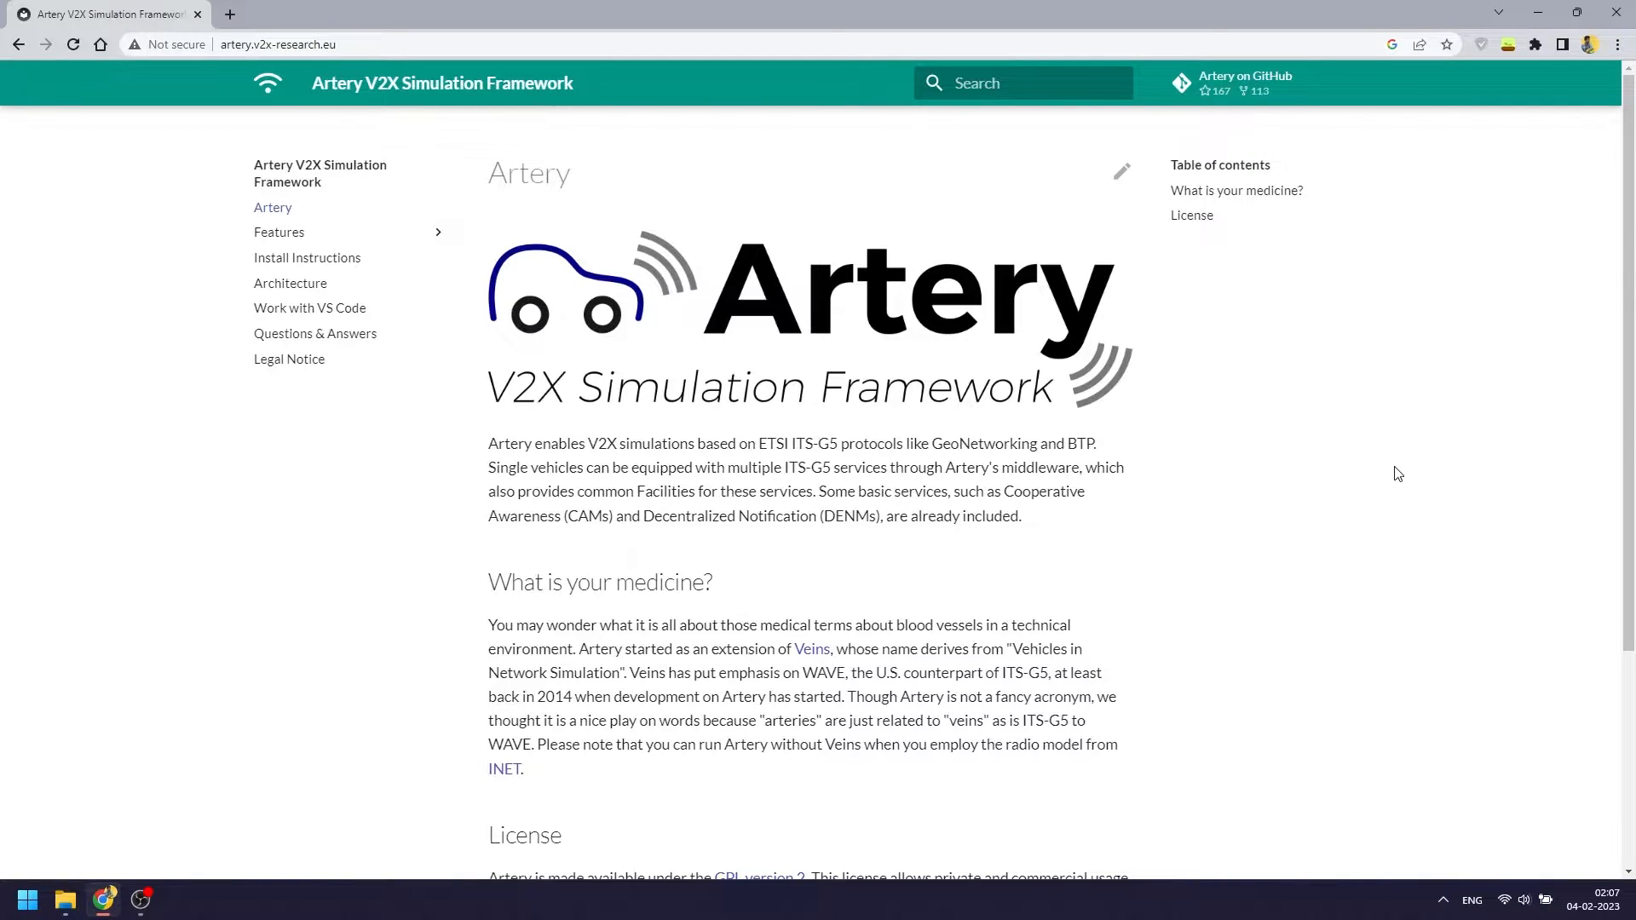
Open Artery's install instructions and download the Vagrant 2.3.4 AMD64 installer for Windows, keeping the flagged file
click(332, 271)
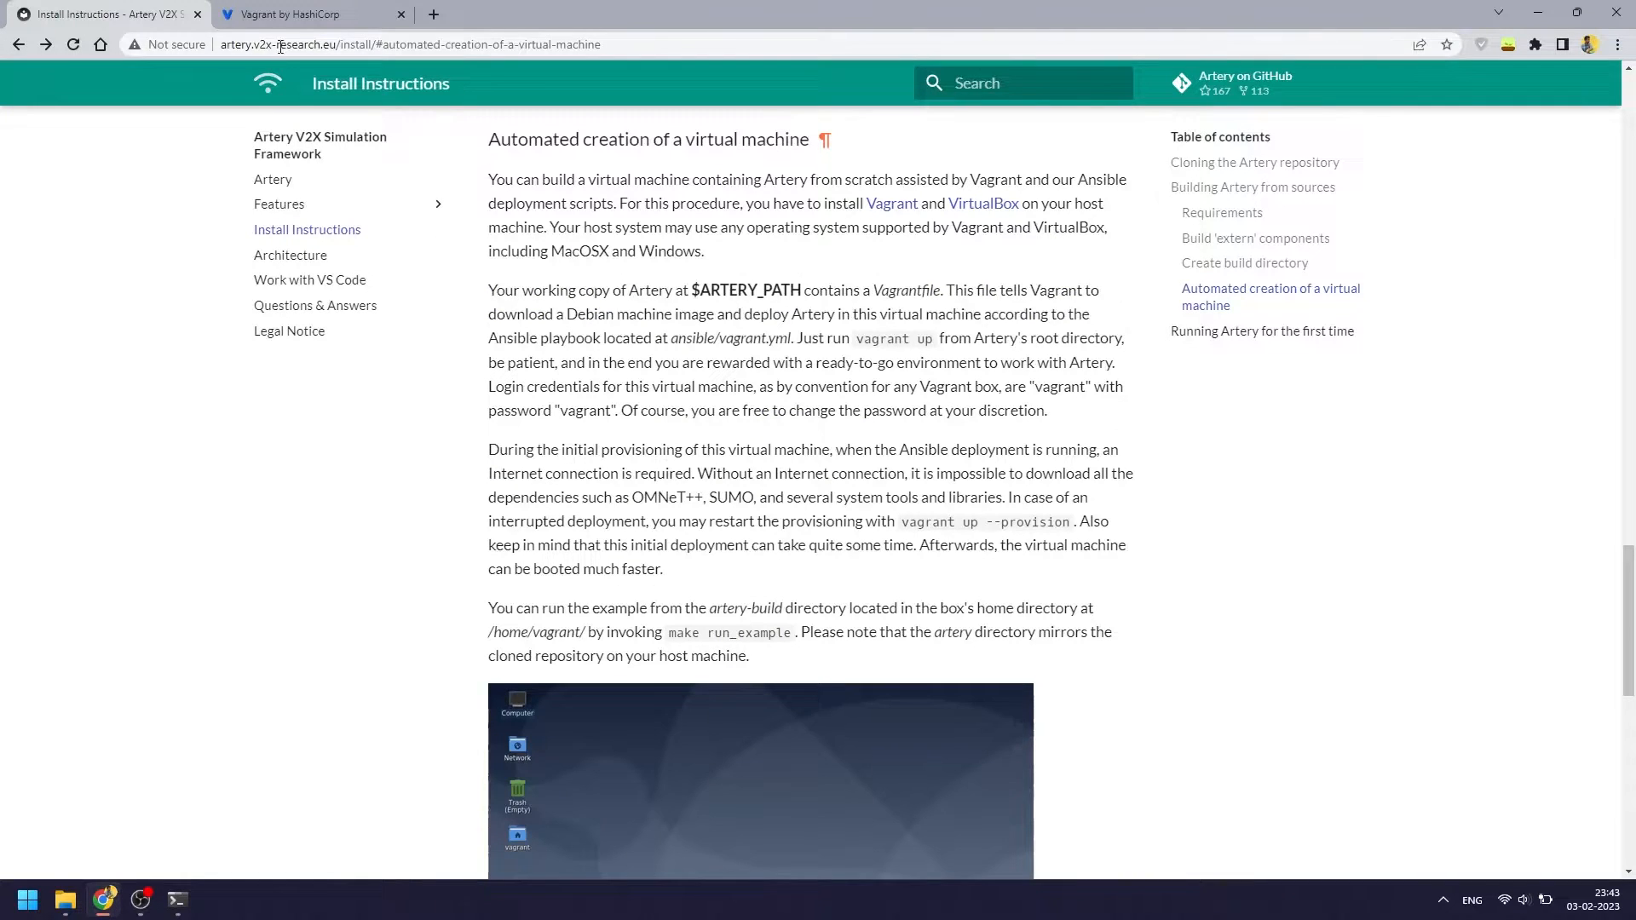
click(283, 17)
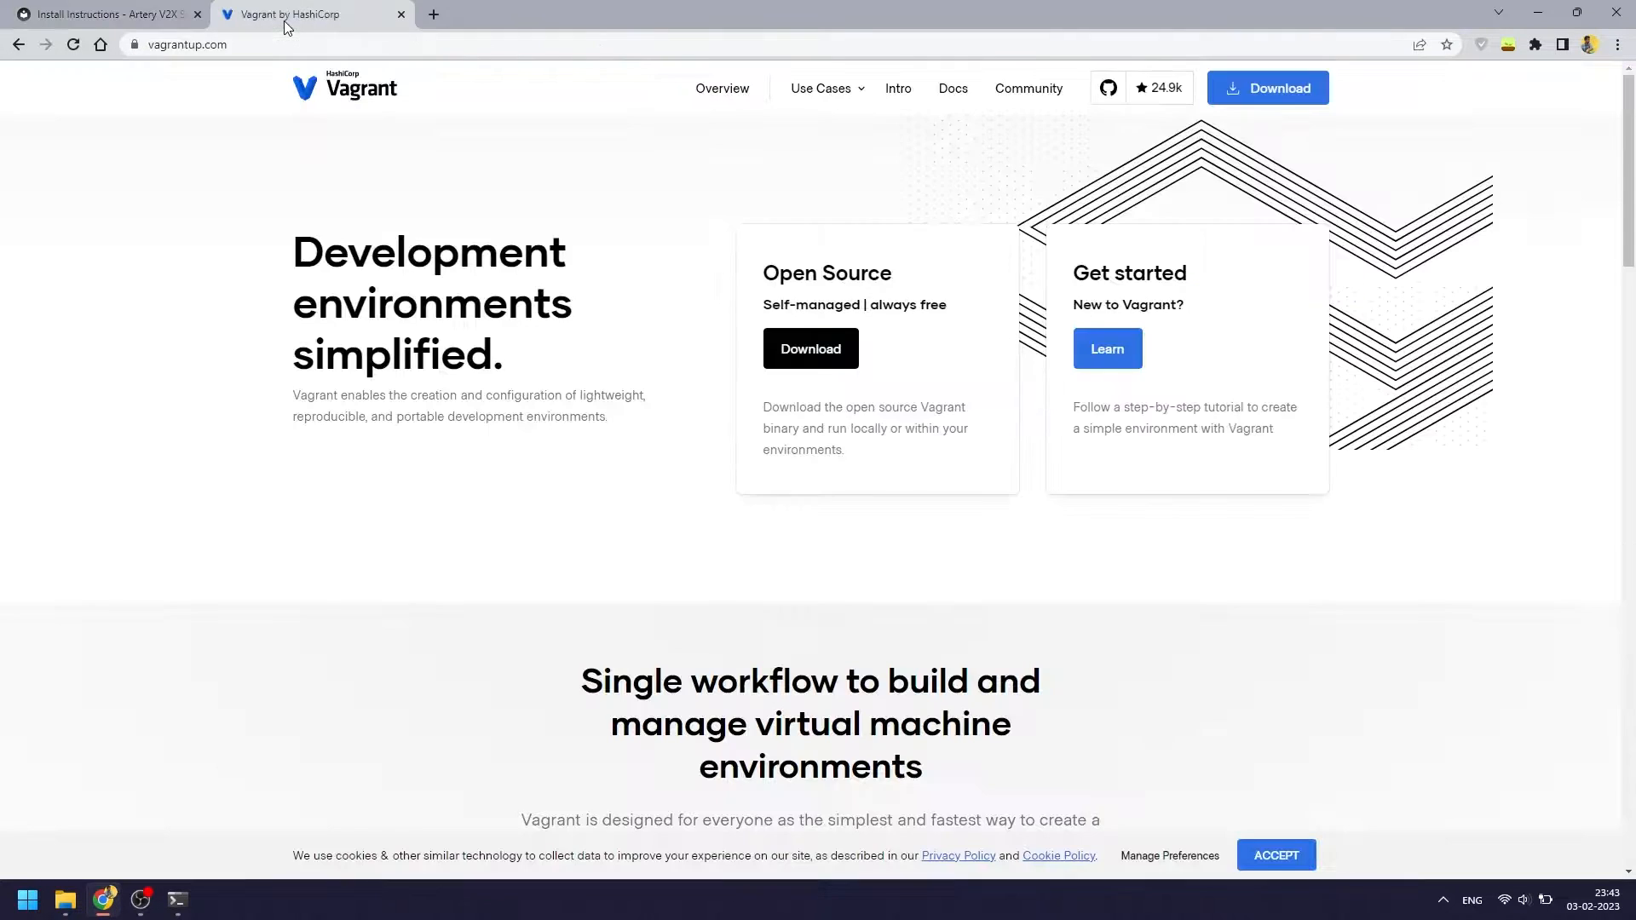
click(1260, 91)
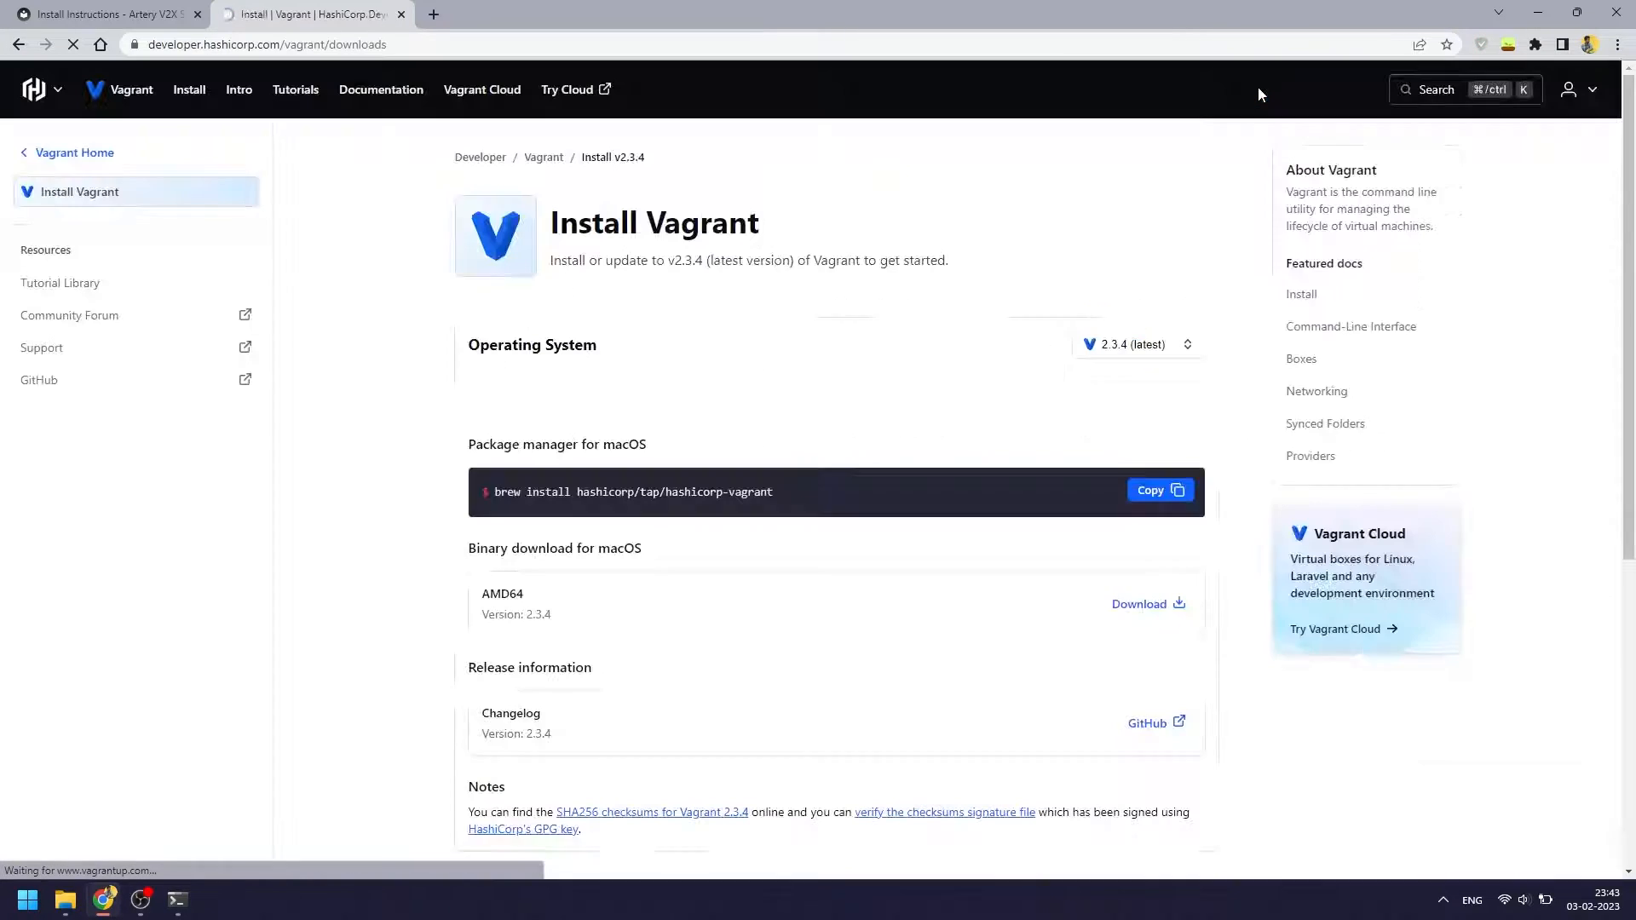
click(562, 388)
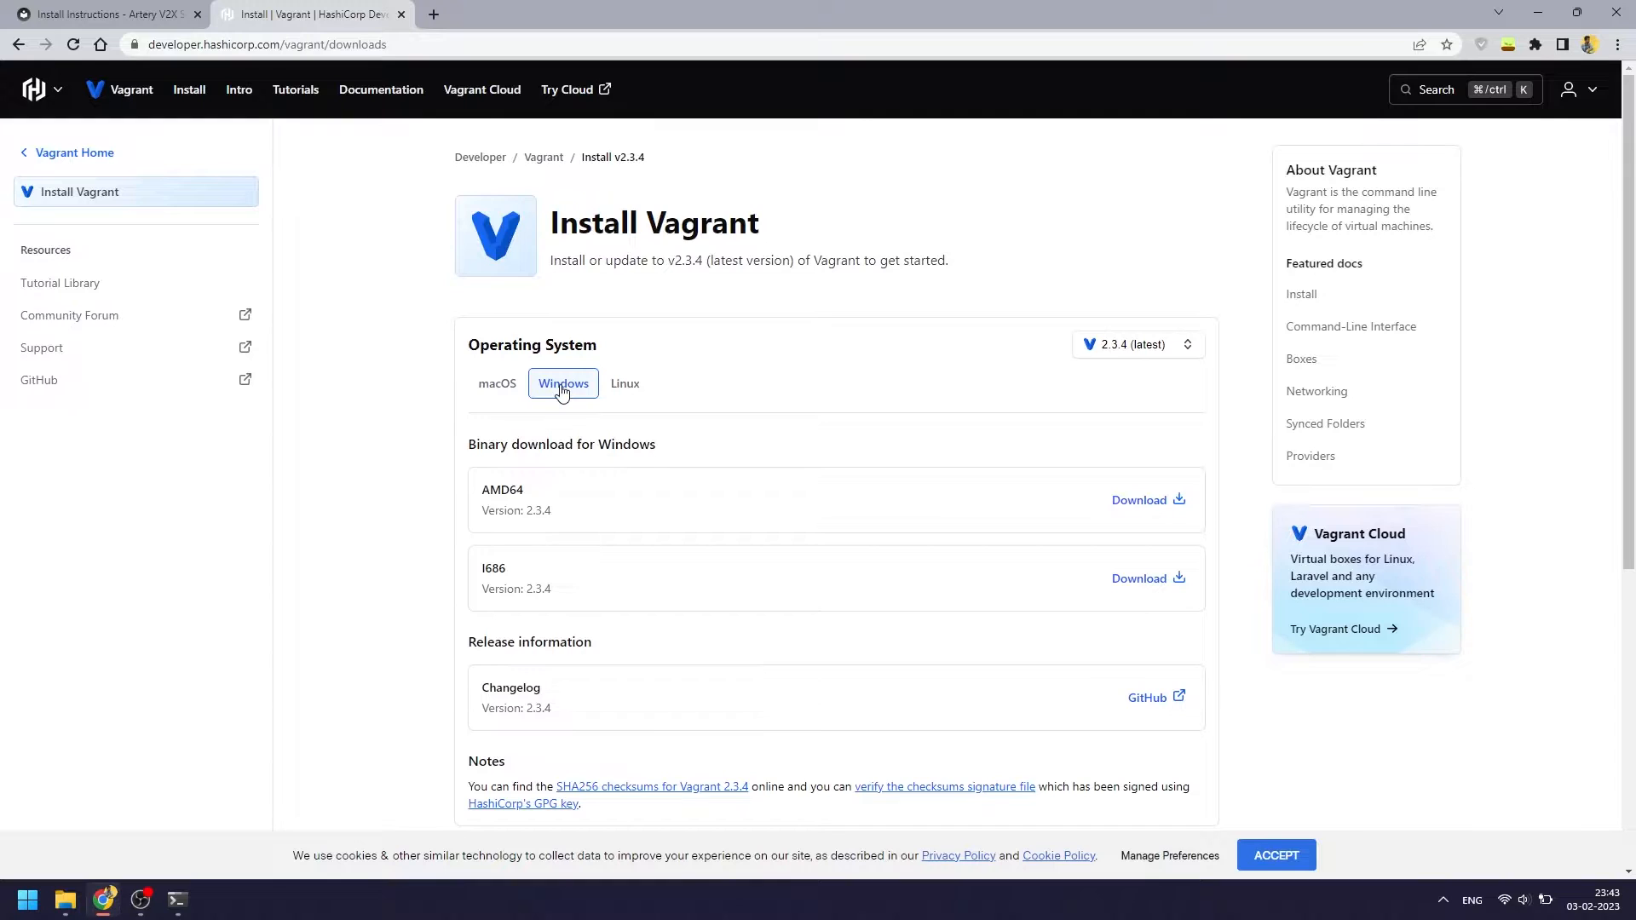
click(1143, 501)
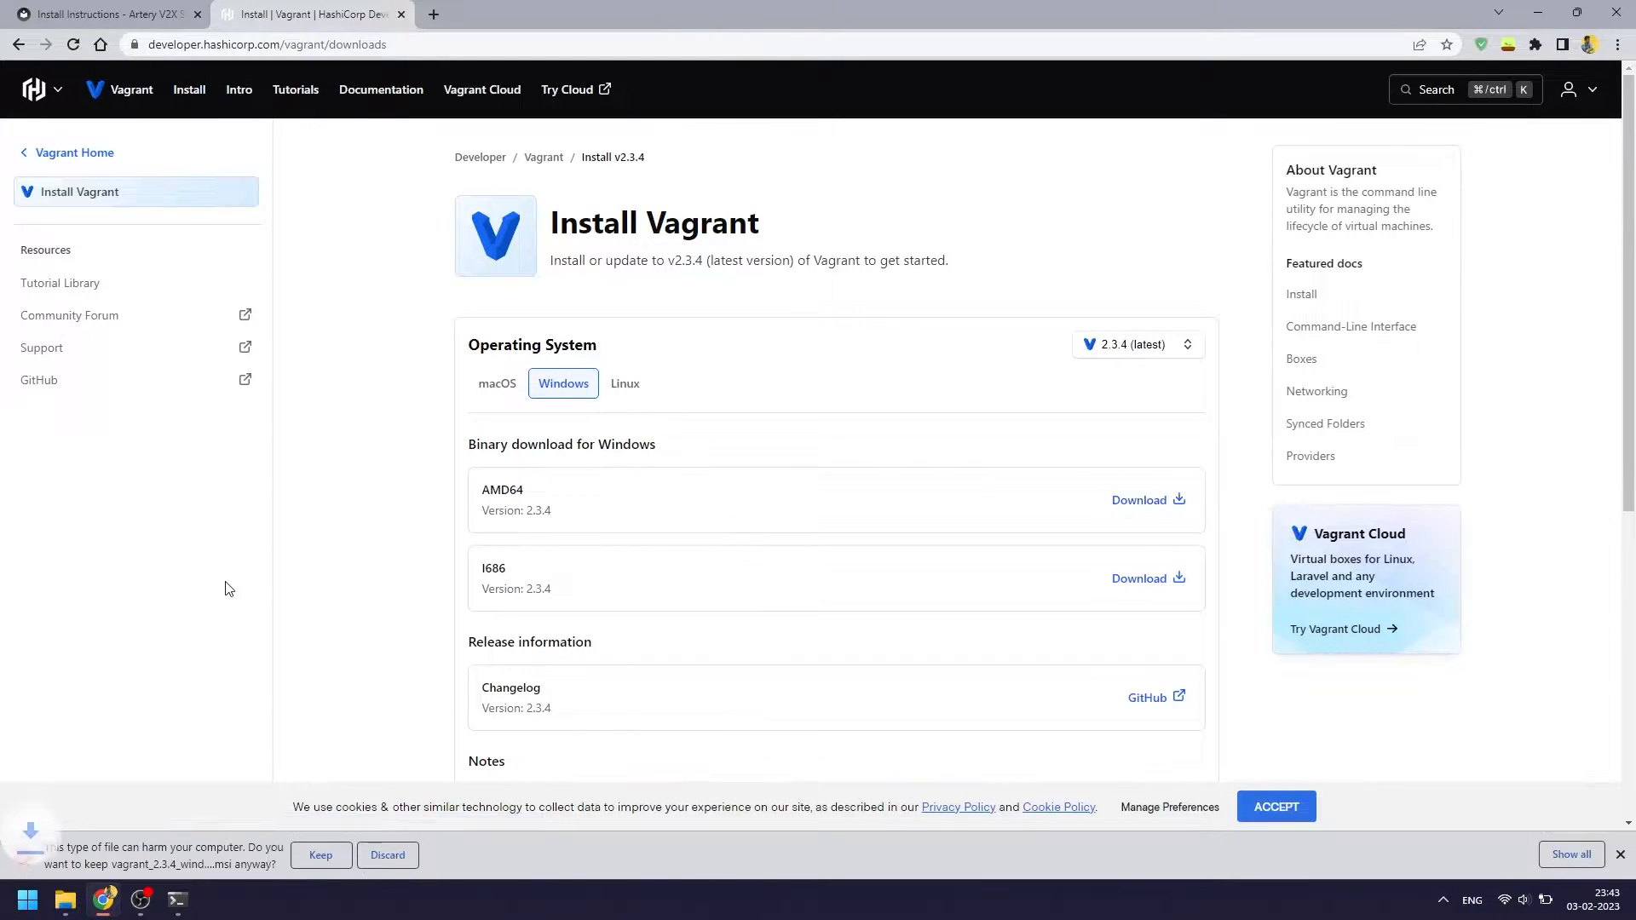
click(319, 860)
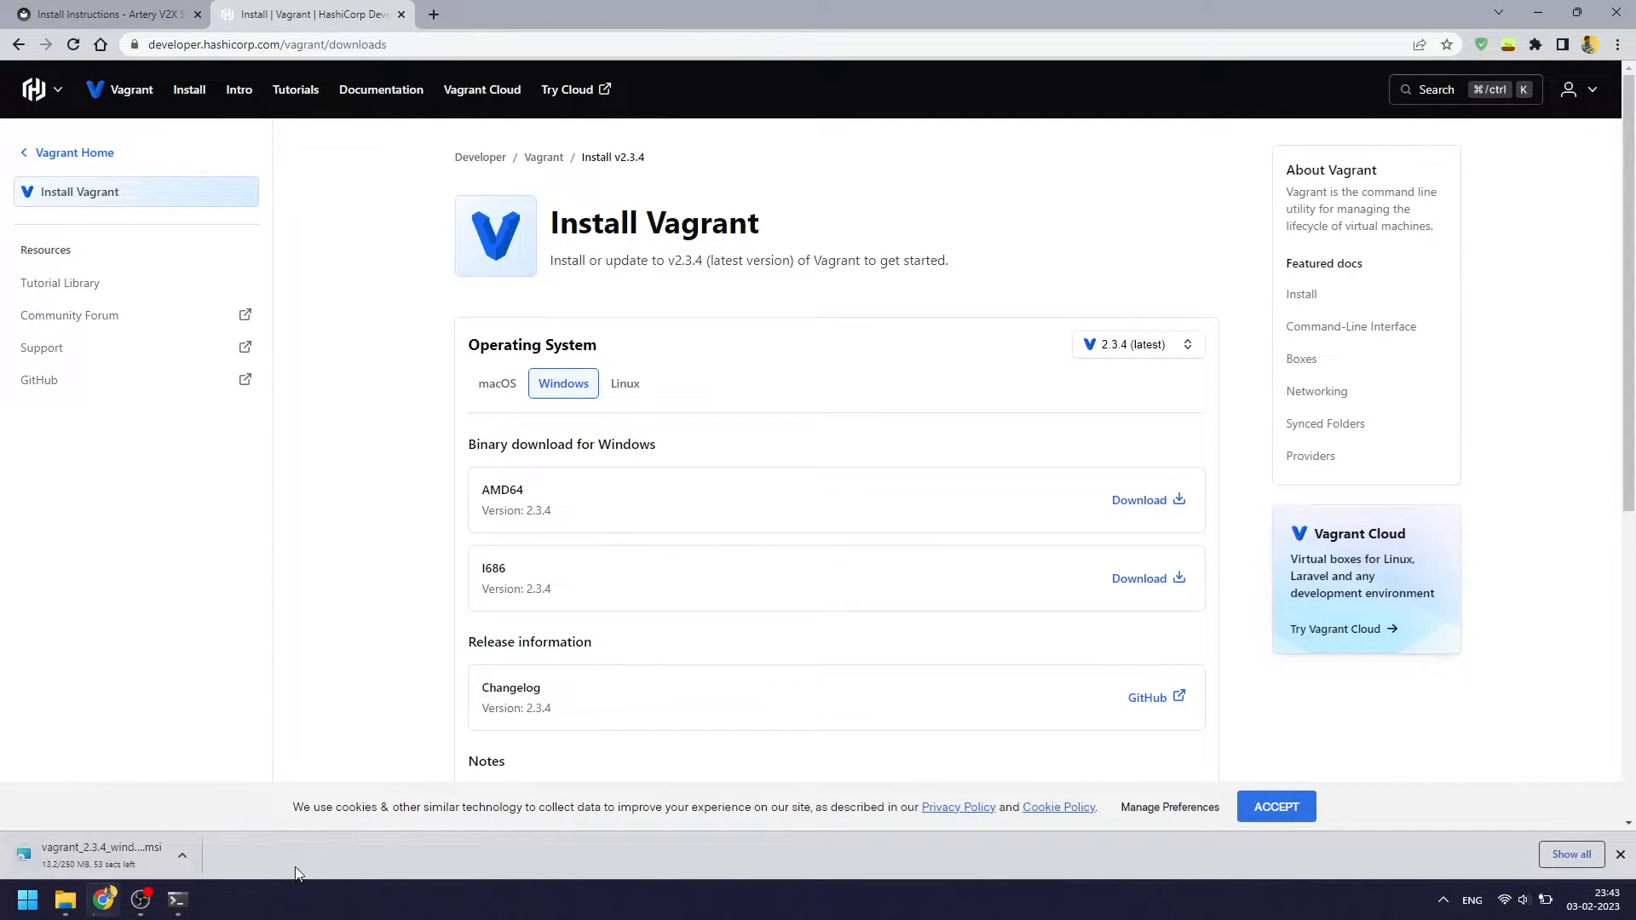
Run the downloaded Vagrant installer, accept the license agreement and install to C:\HashiCorp\Vagrant\
click(183, 856)
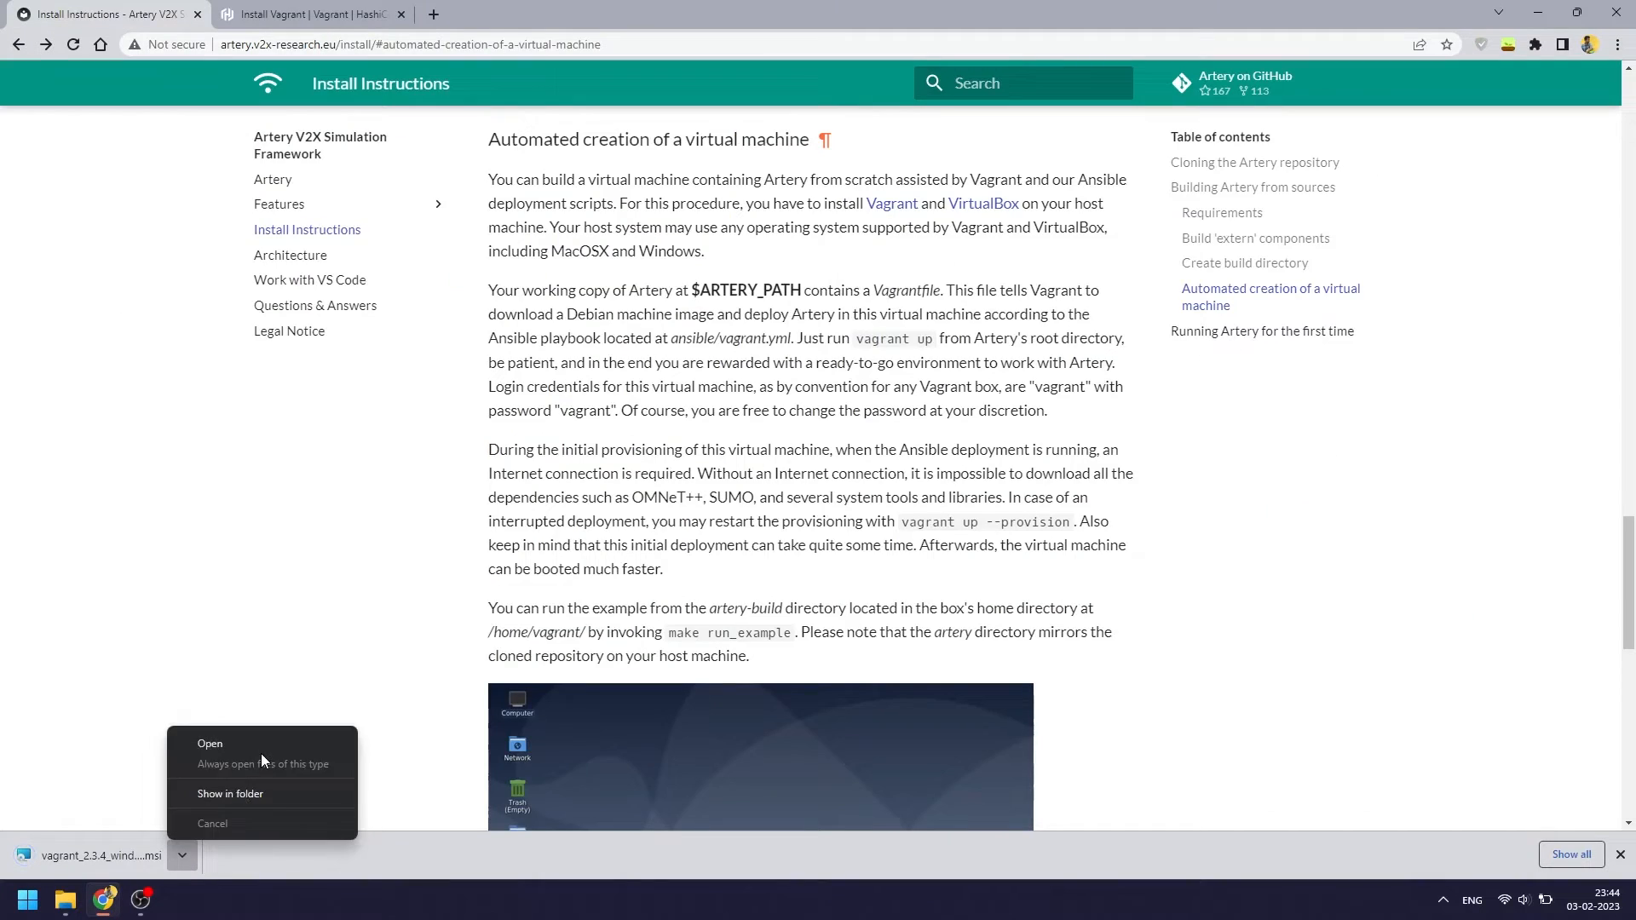
click(261, 753)
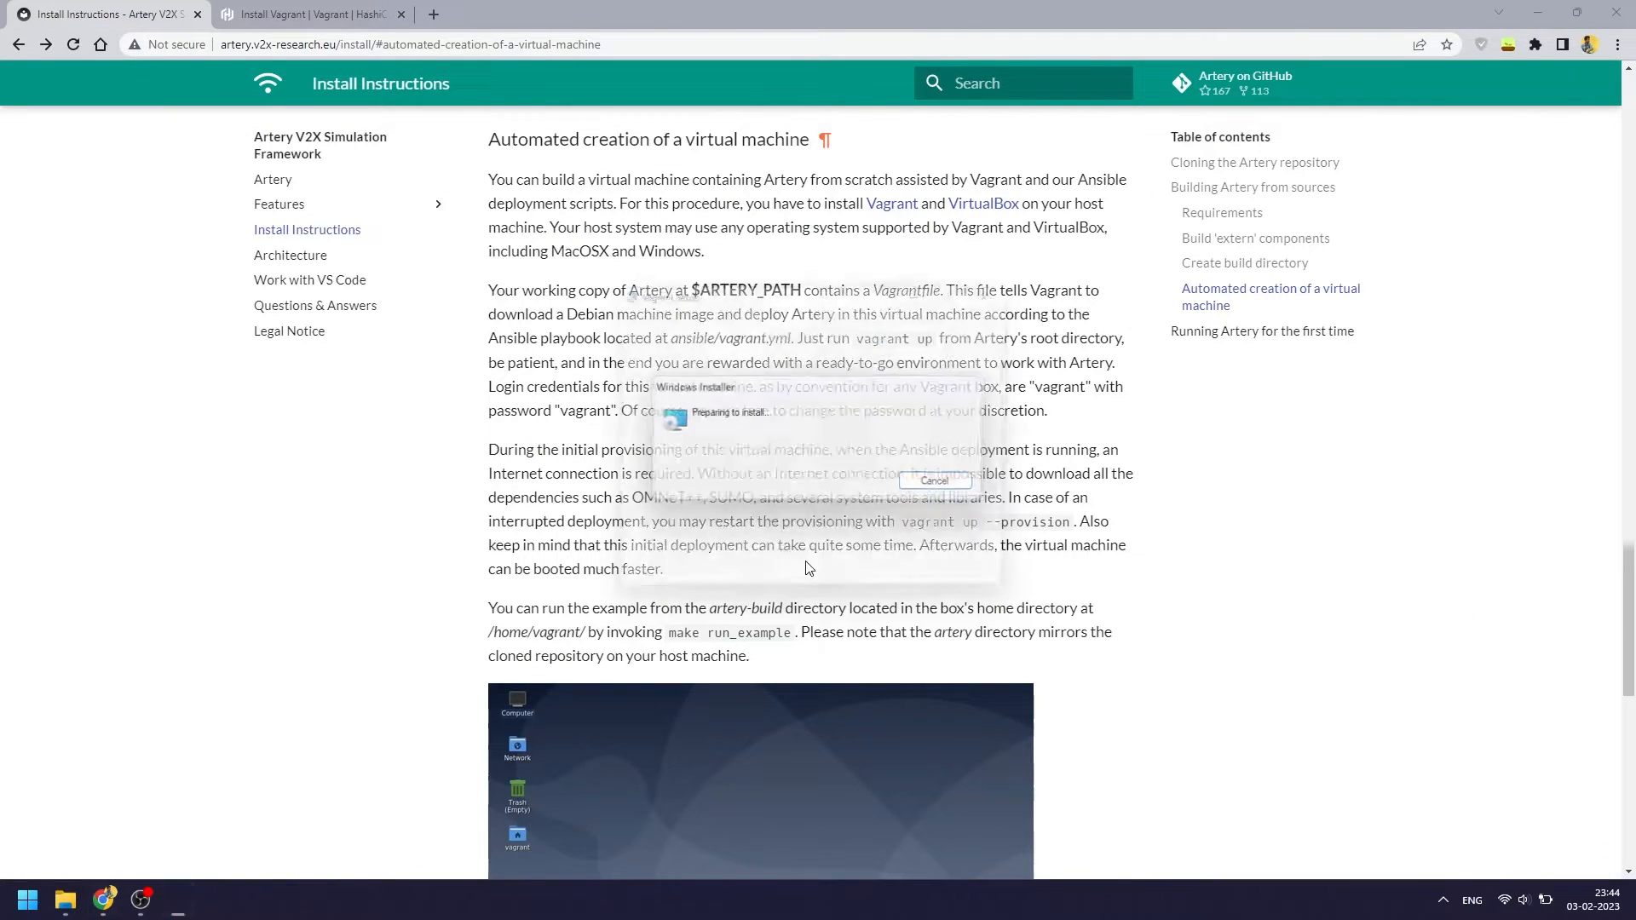
click(907, 581)
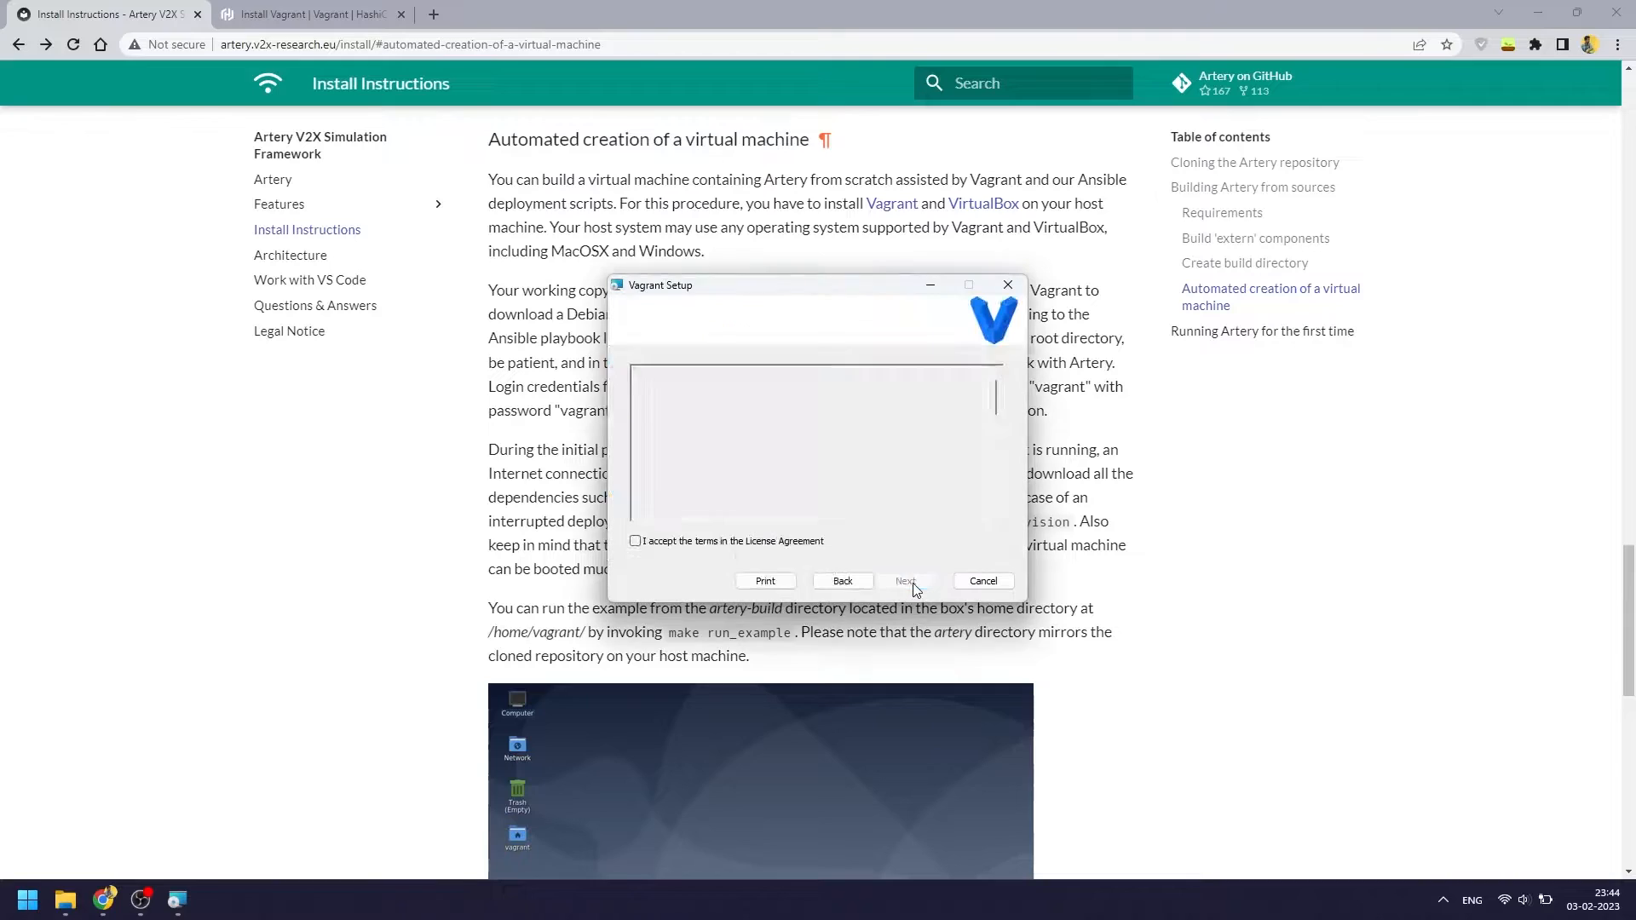
click(691, 546)
click(905, 583)
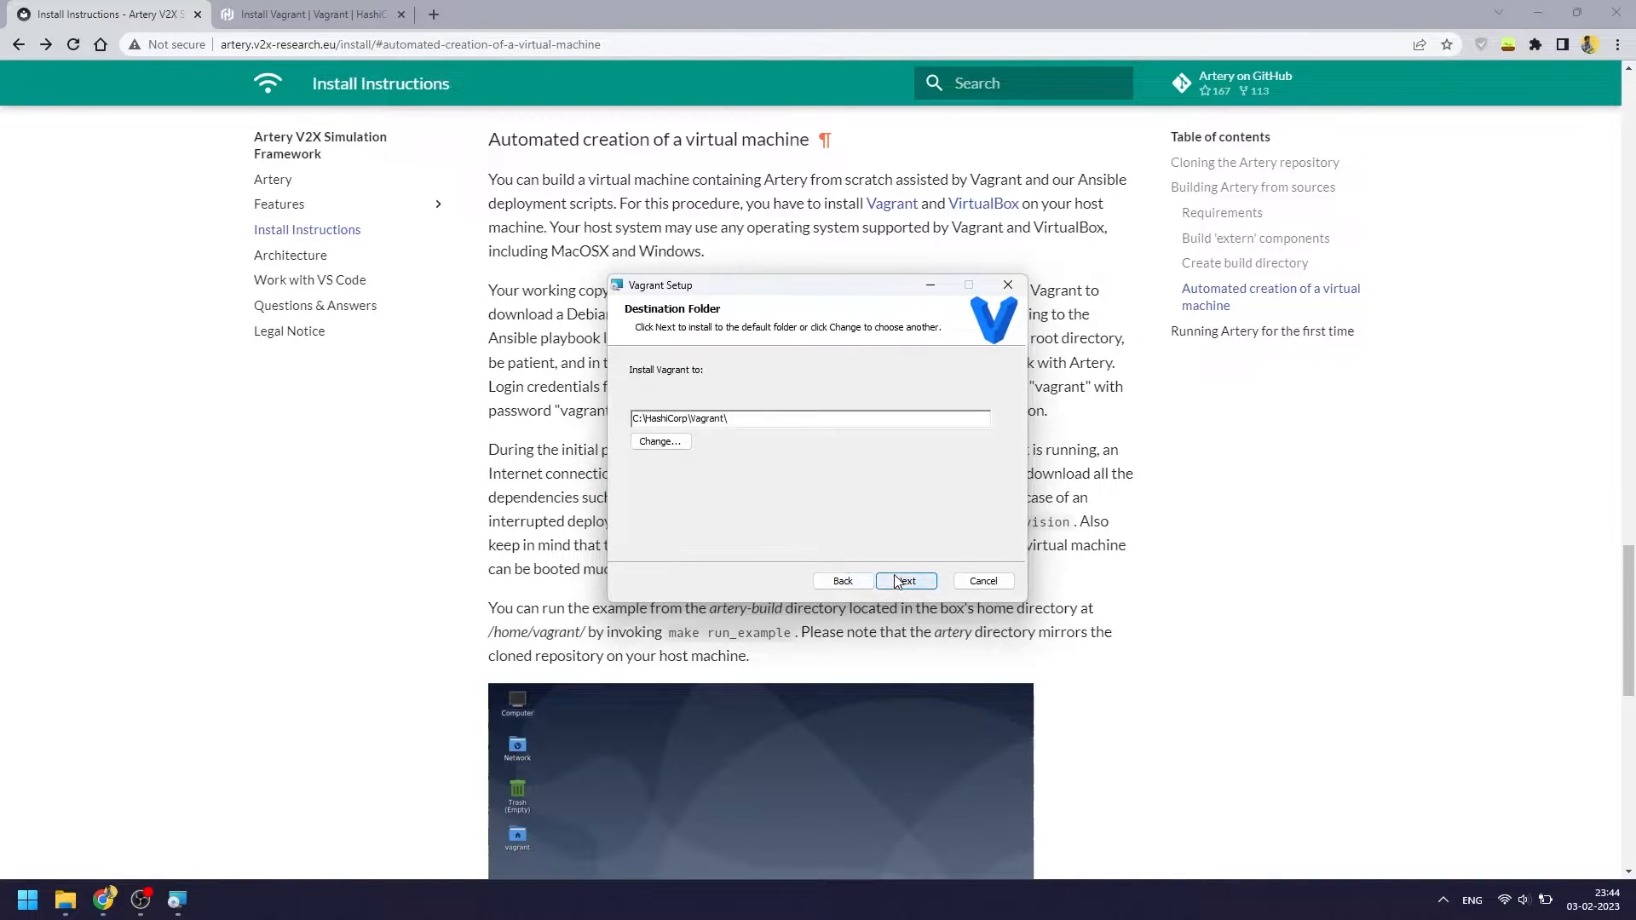
click(903, 583)
click(906, 581)
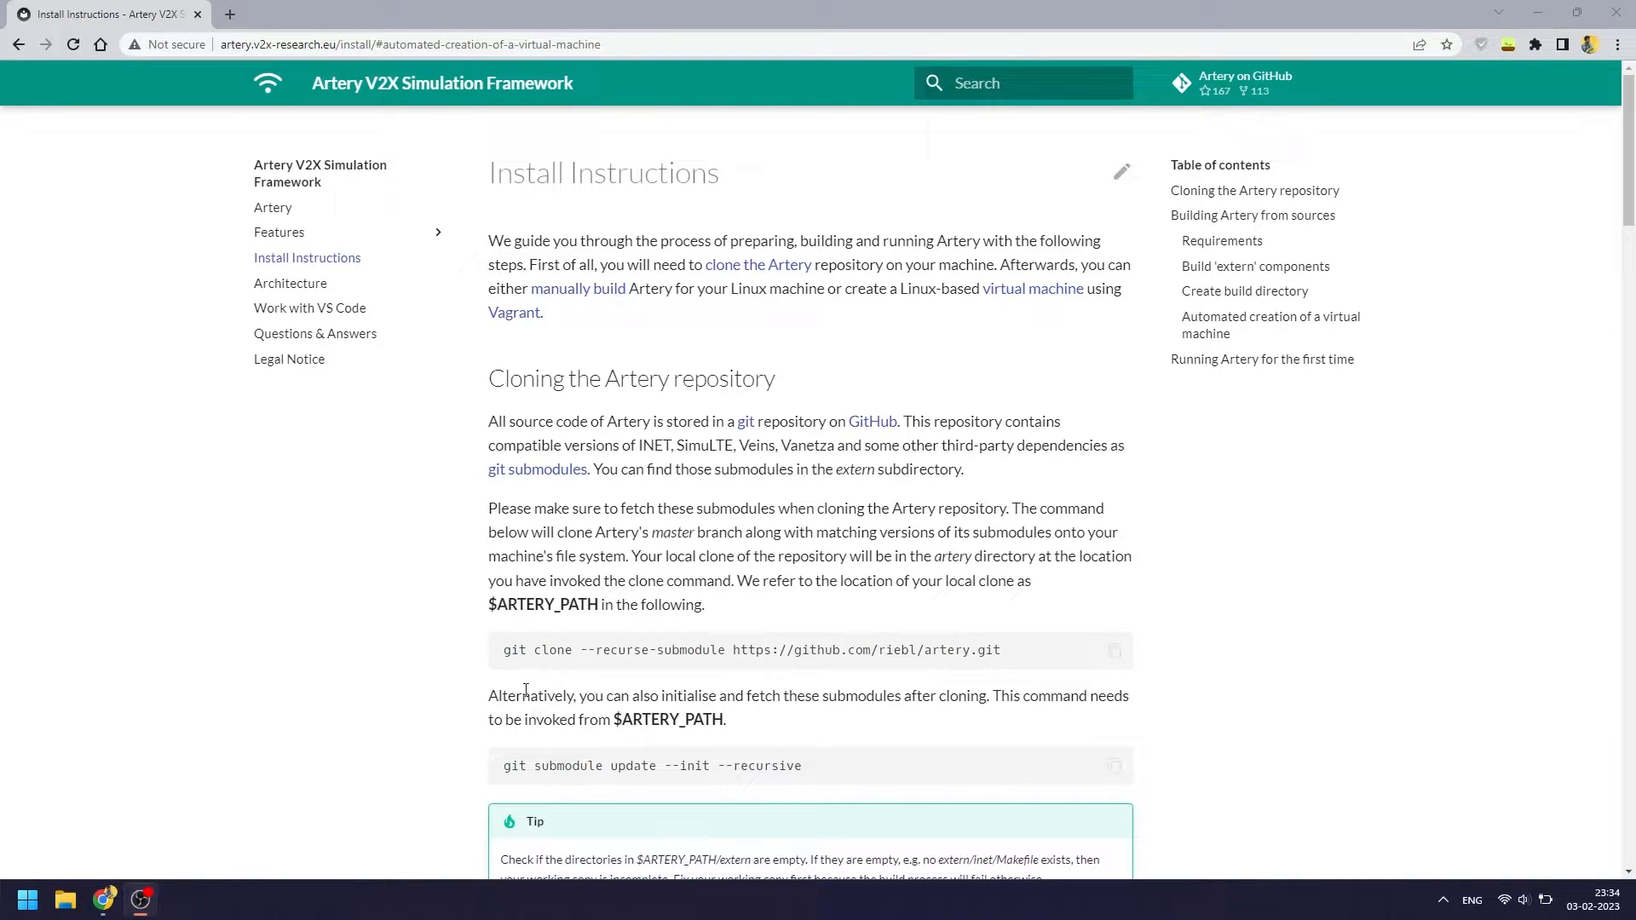
drag(504, 663, 1108, 670)
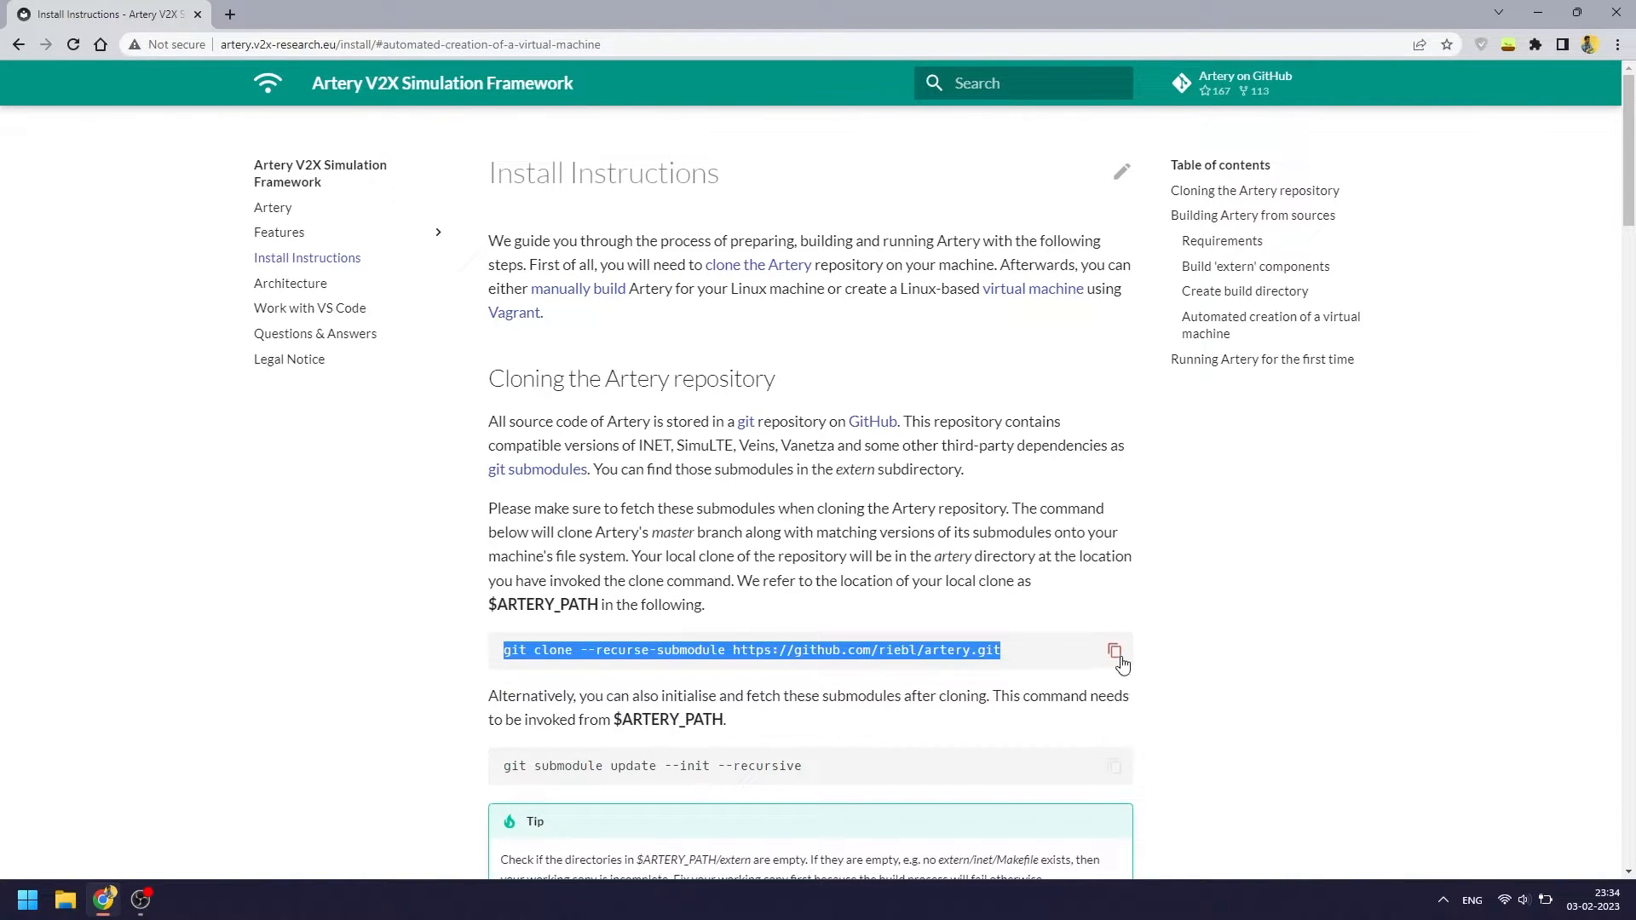
click(1115, 653)
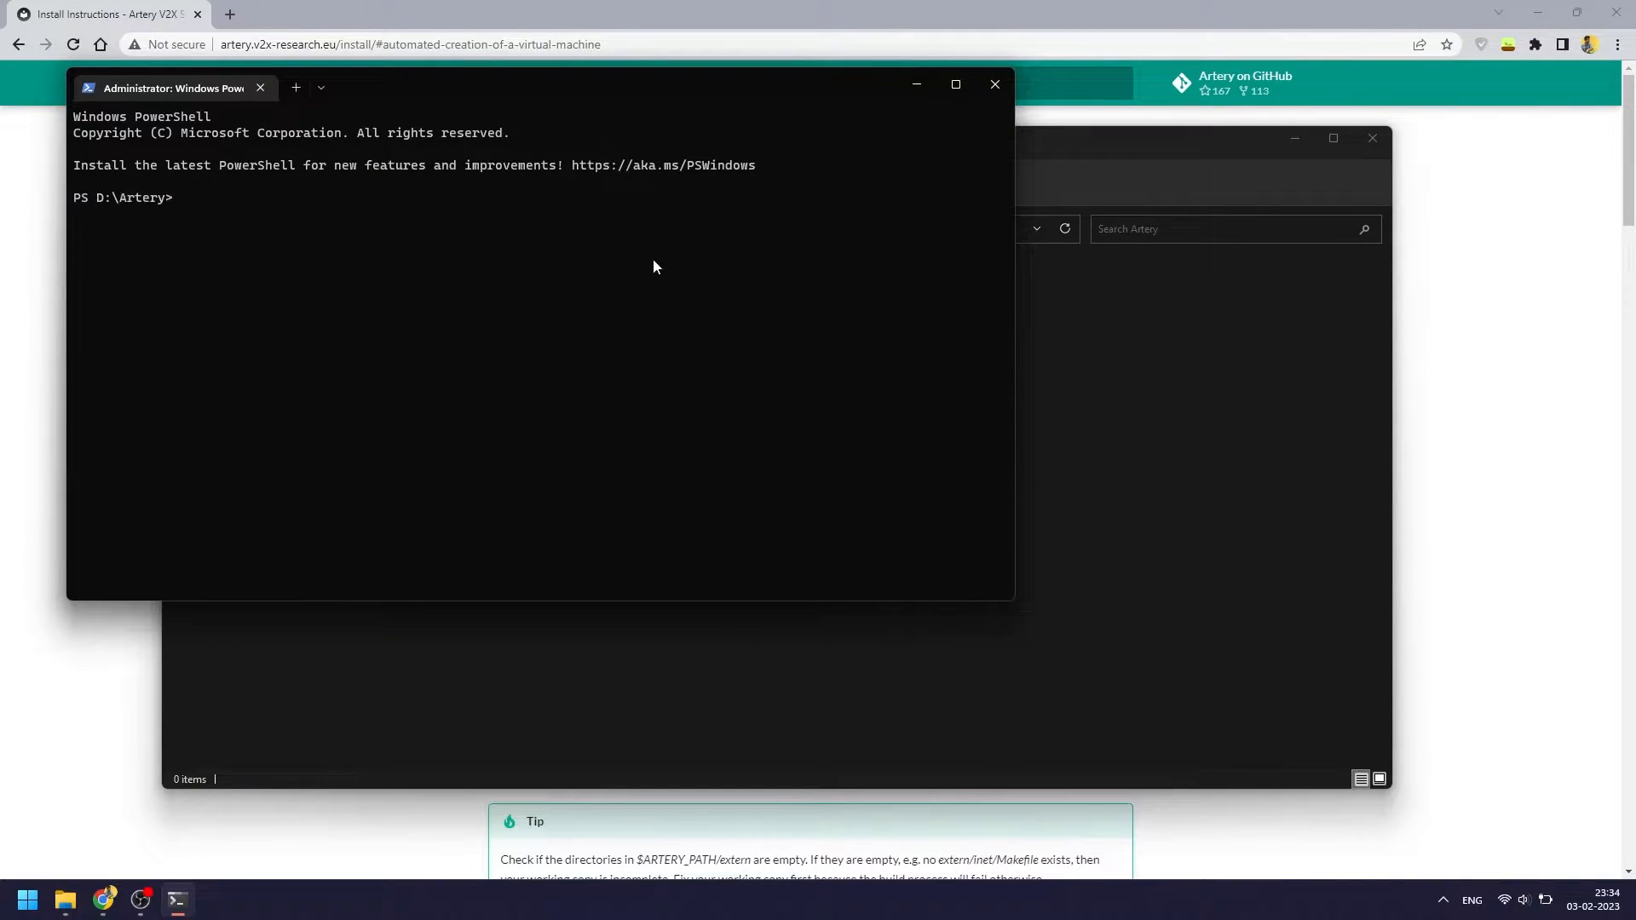
key(ctrl+v)
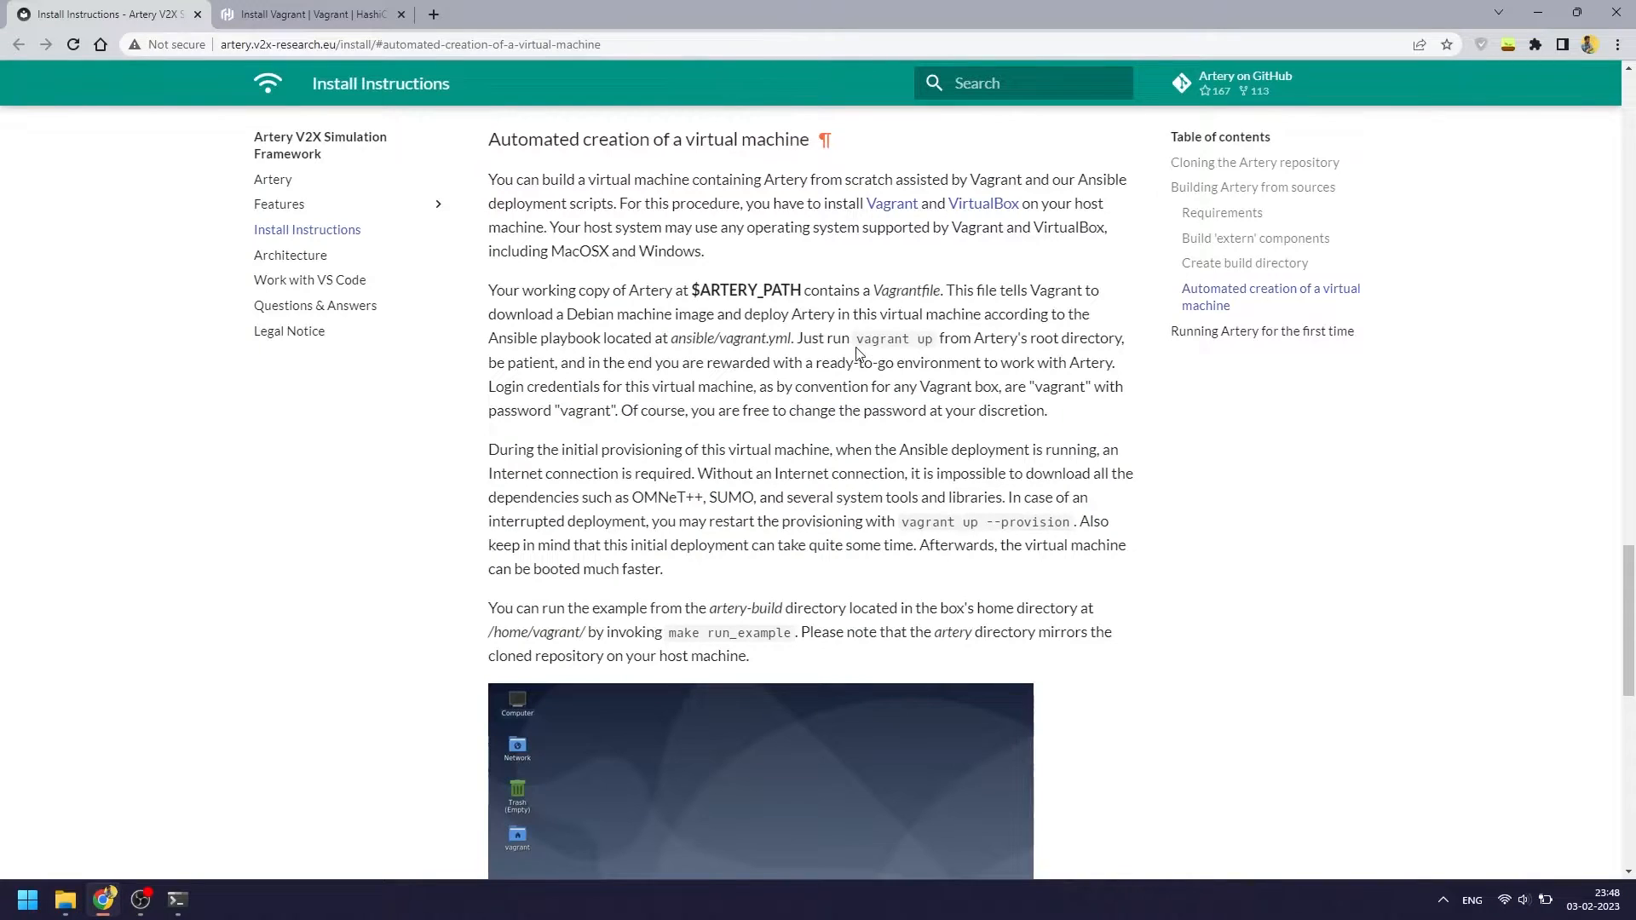
Copy the vagrant up command from the install instructions and run it in PowerShell at D:\Artery\artery
drag(856, 341, 935, 350)
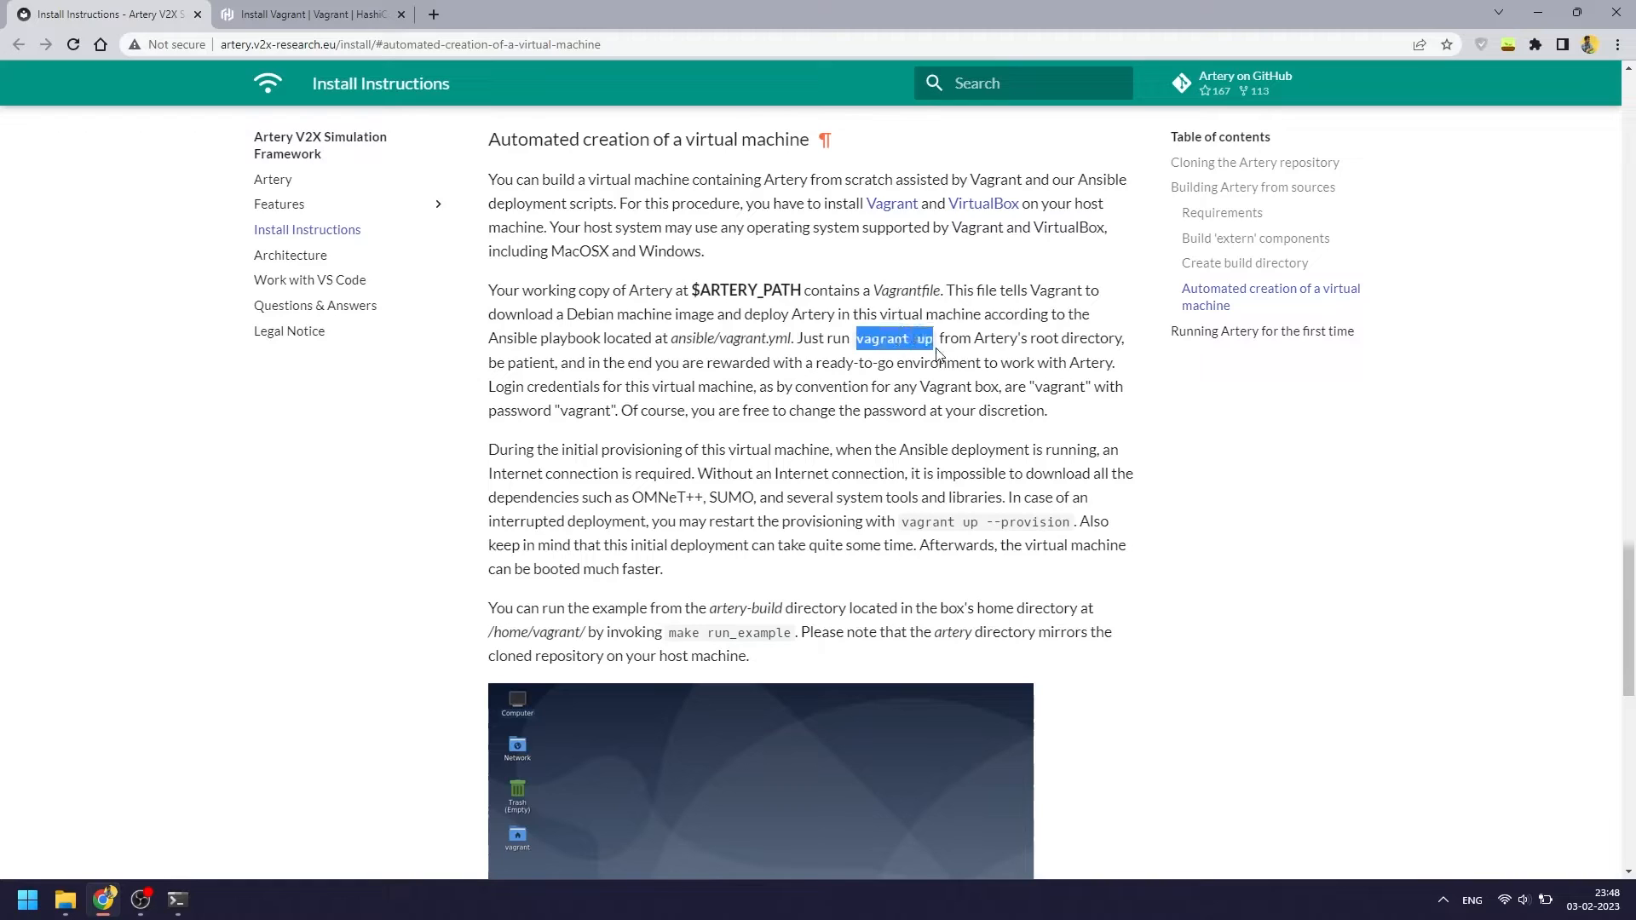
key(alt+Tab)
key(ctrl+v)
key(Return)
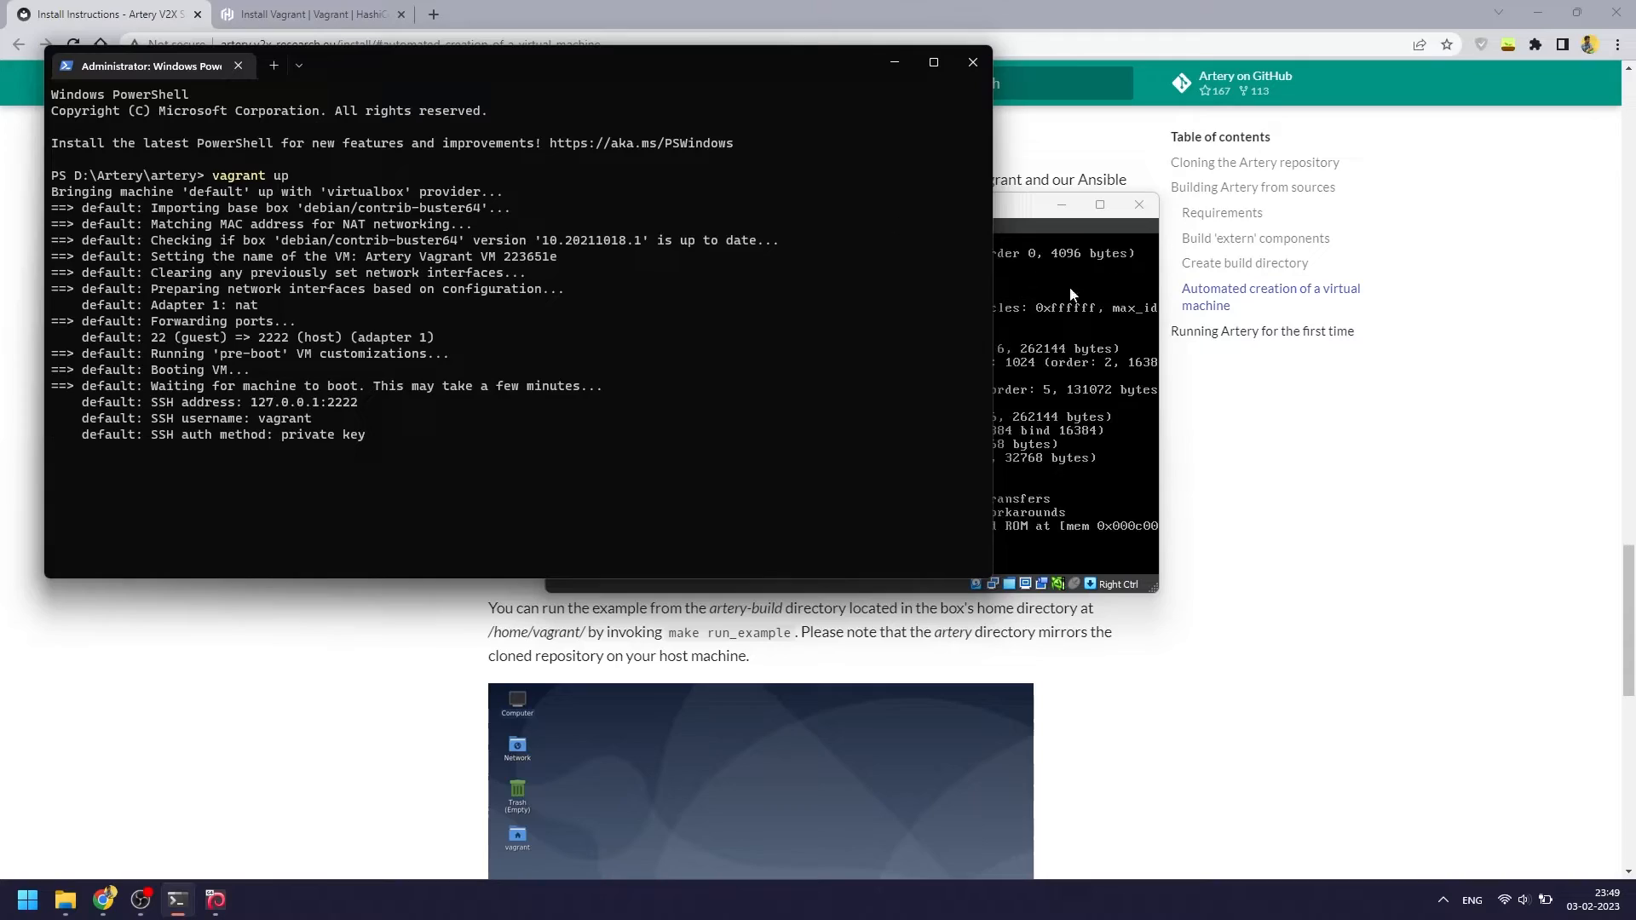
Arrange the PowerShell window and the Artery Vagrant VM window side by side, releasing the VM's input capture
click(1004, 203)
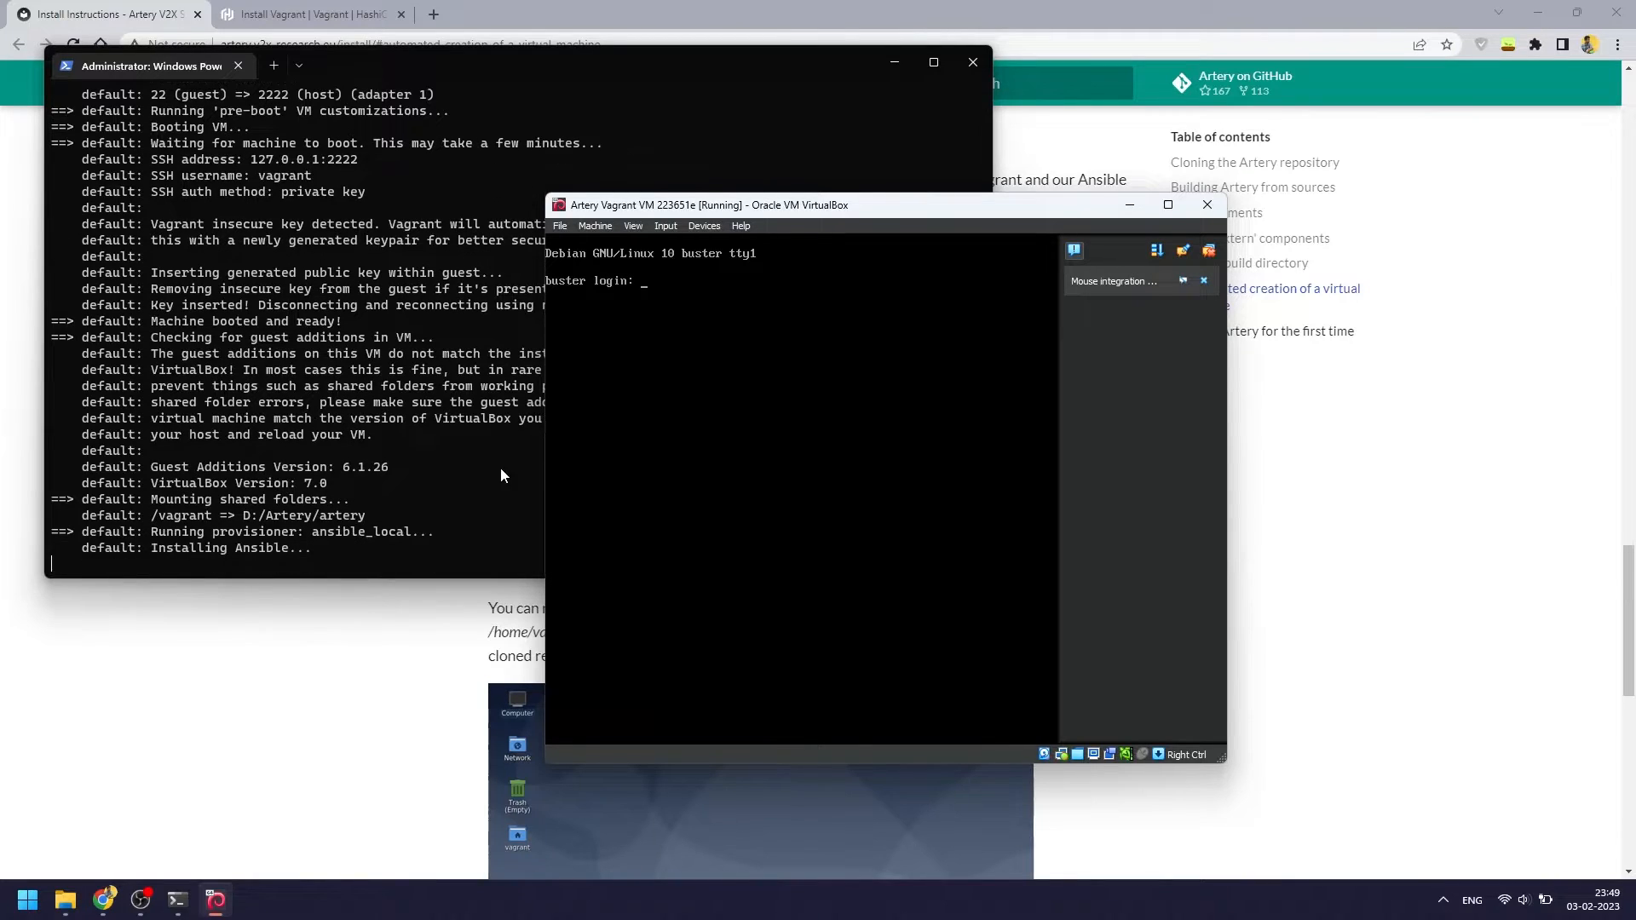
click(482, 487)
click(631, 627)
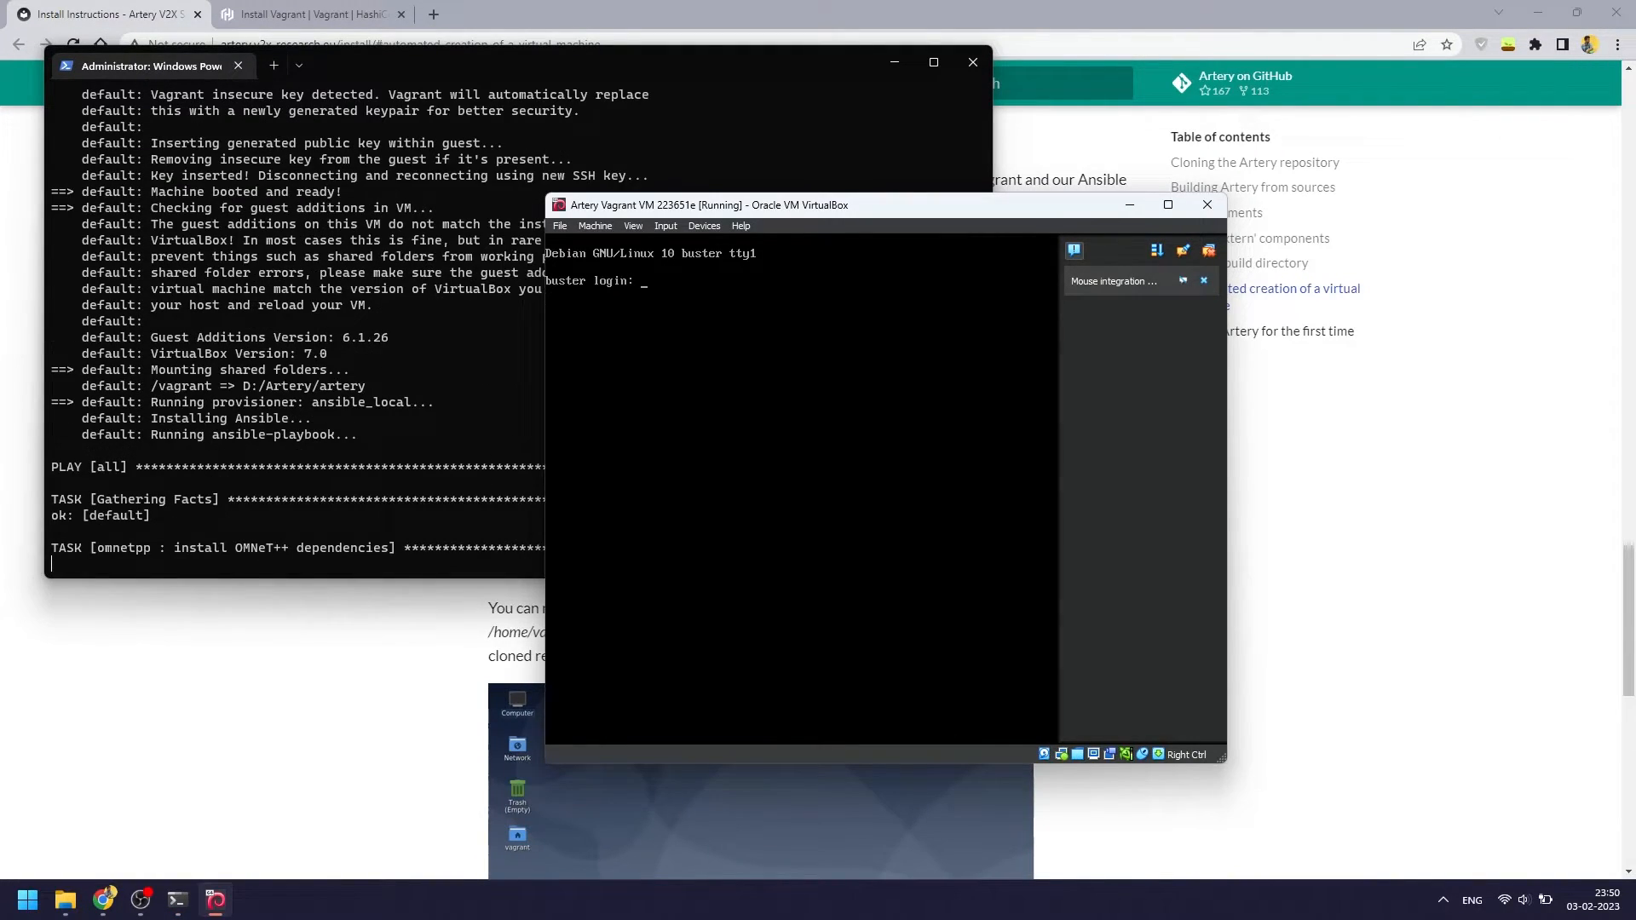
key(Control_R)
drag(767, 205, 839, 126)
drag(661, 66, 657, 170)
click(1007, 403)
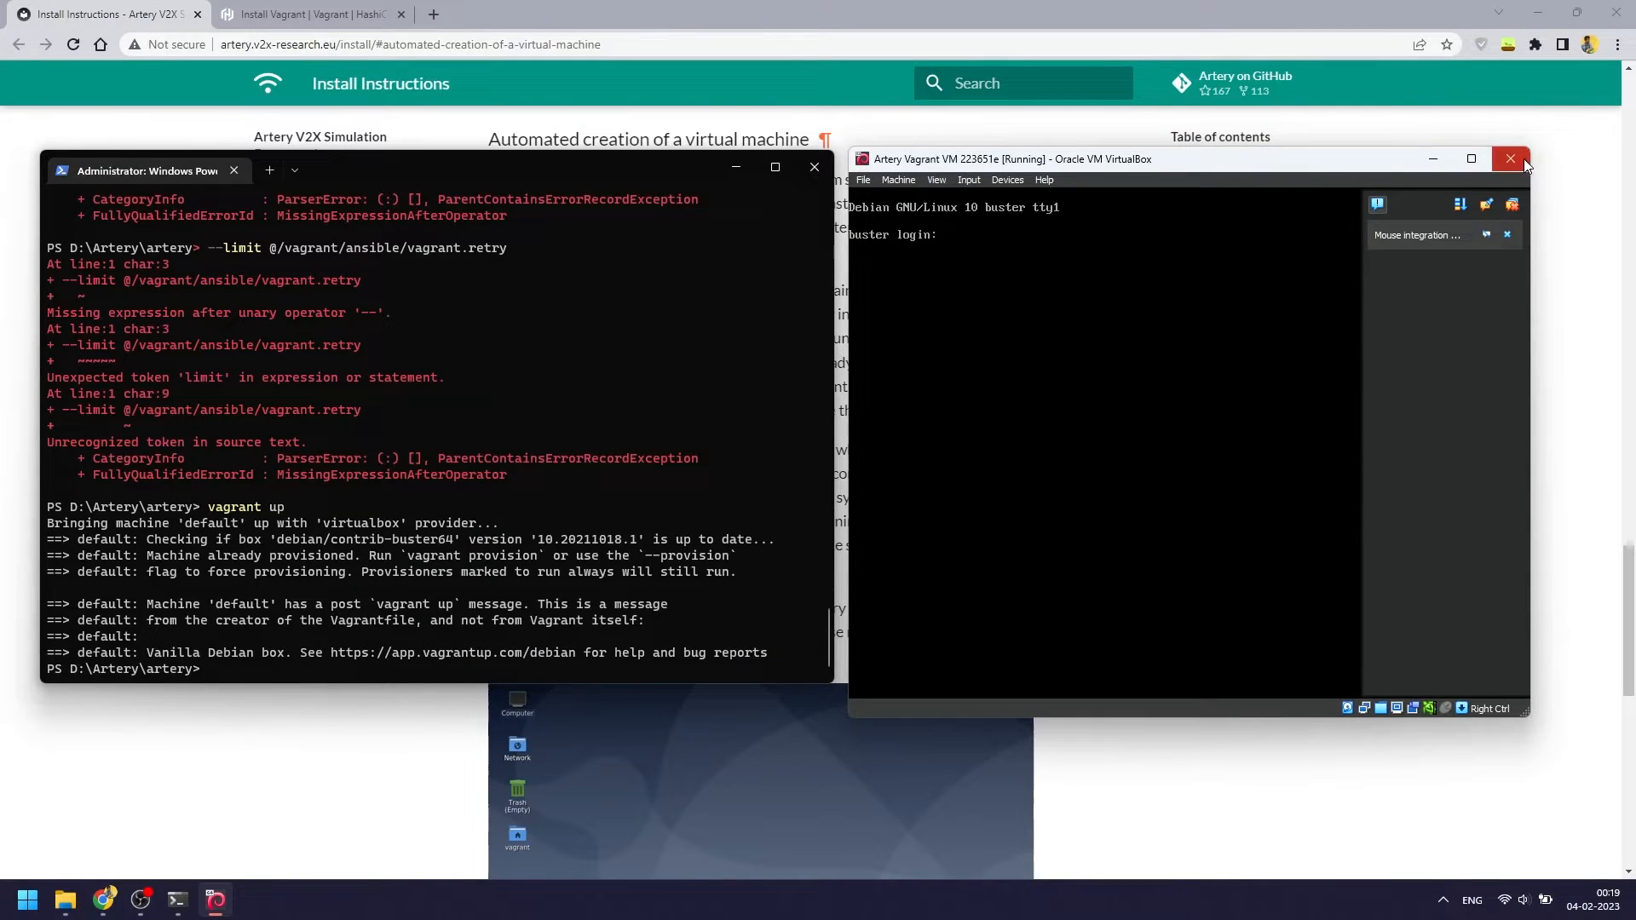
Close the running Artery virtual machine and start it again from PowerShell with vagrant up
click(1511, 158)
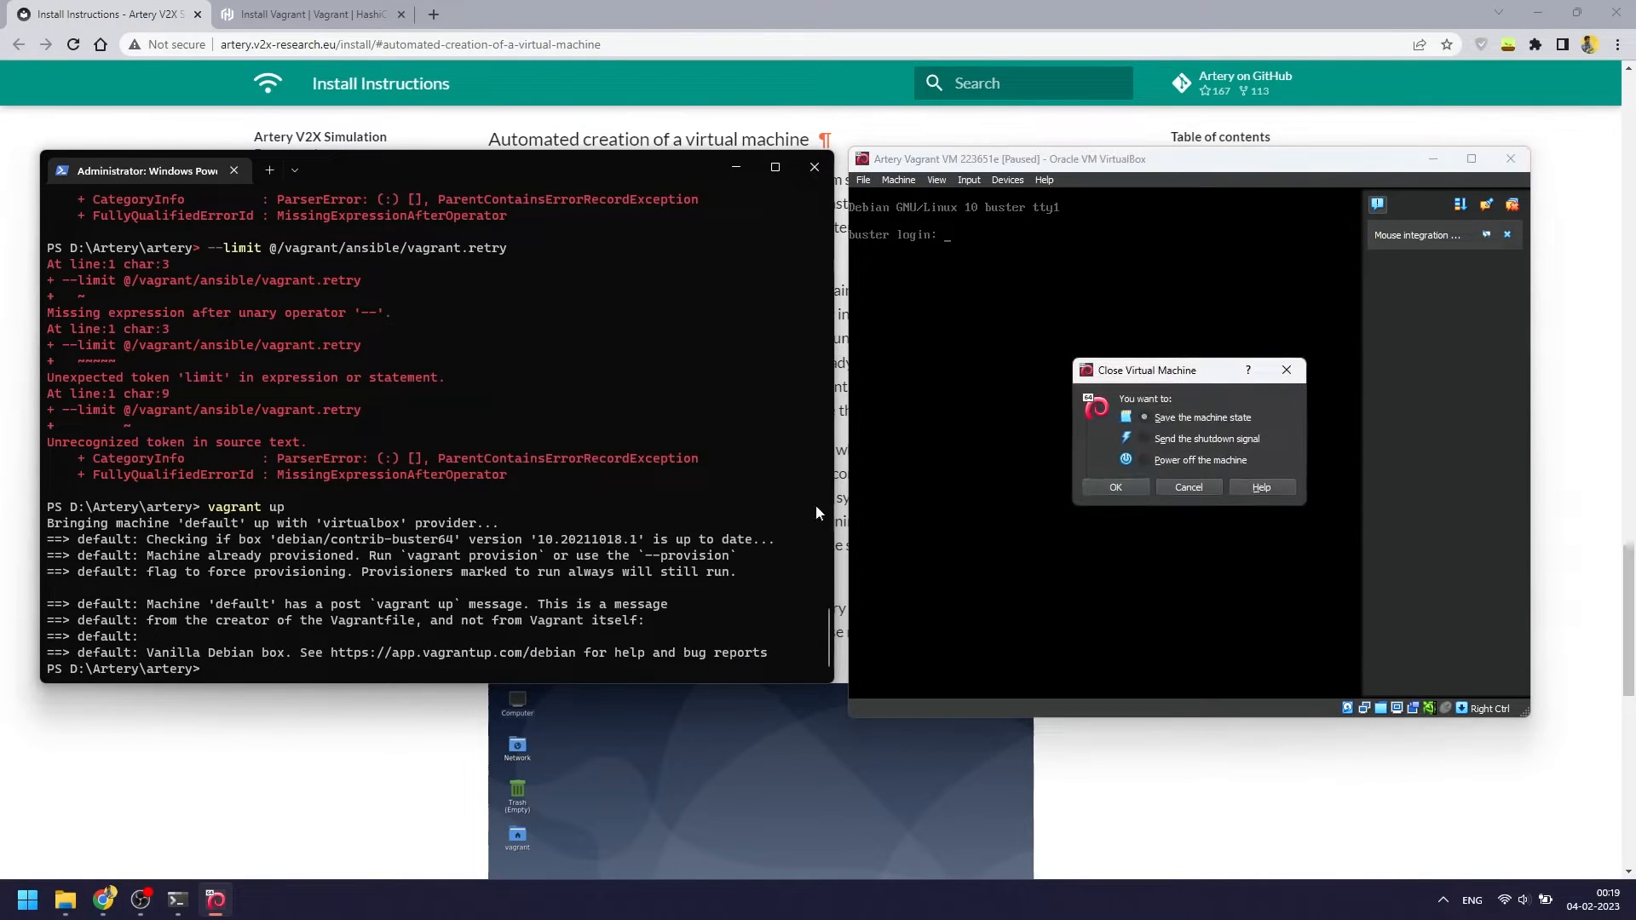
click(1117, 488)
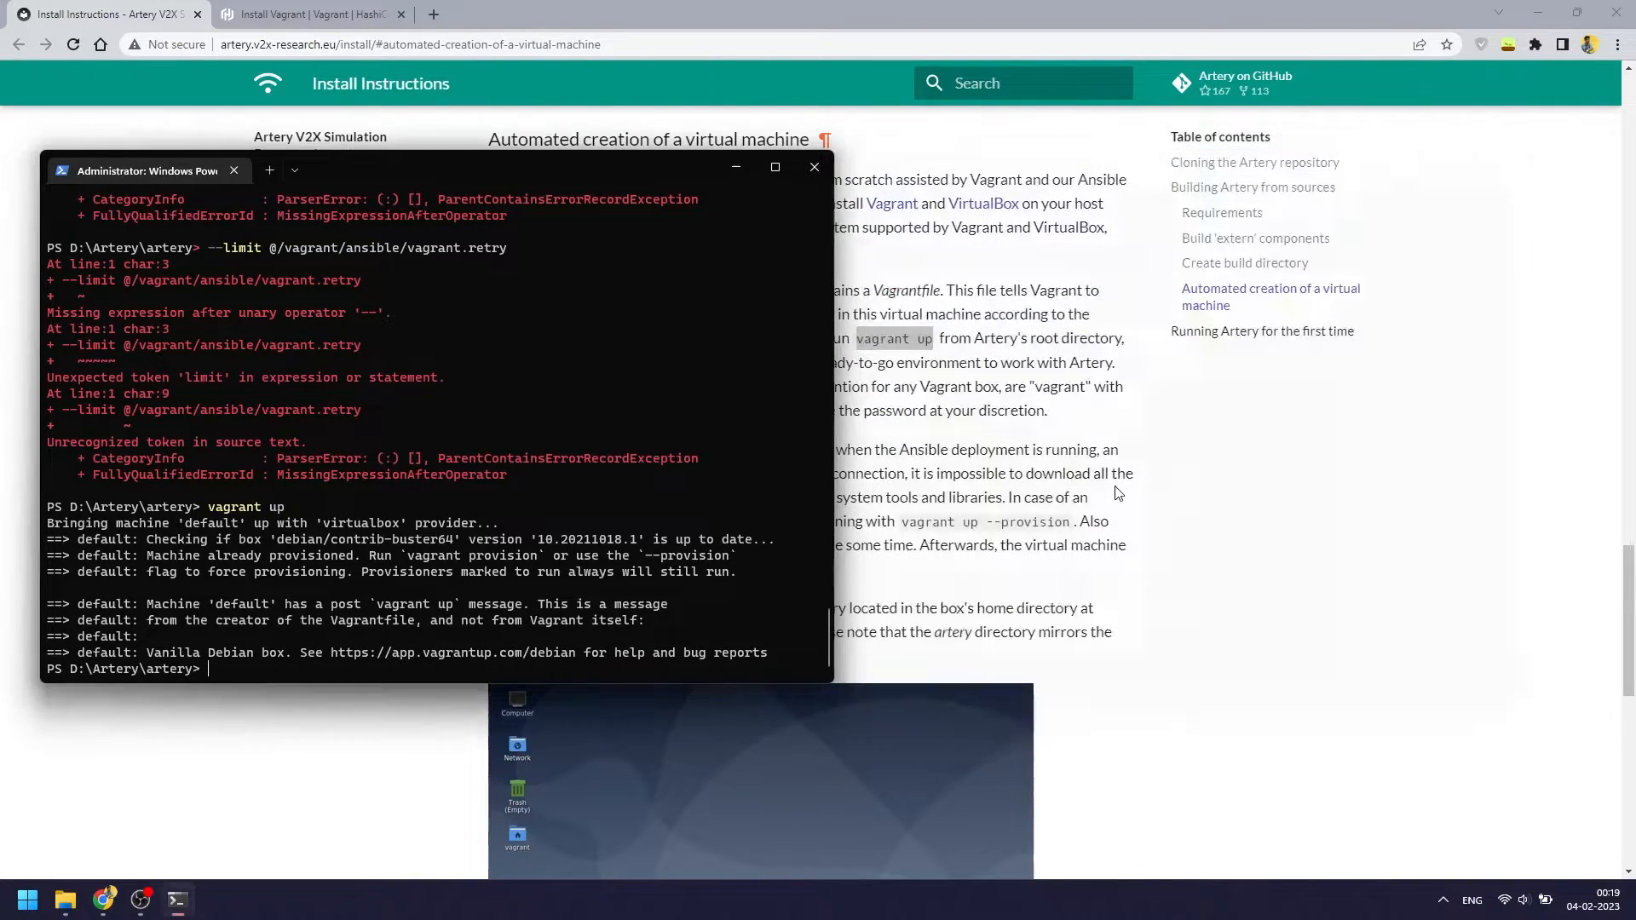
key(Up)
key(Return)
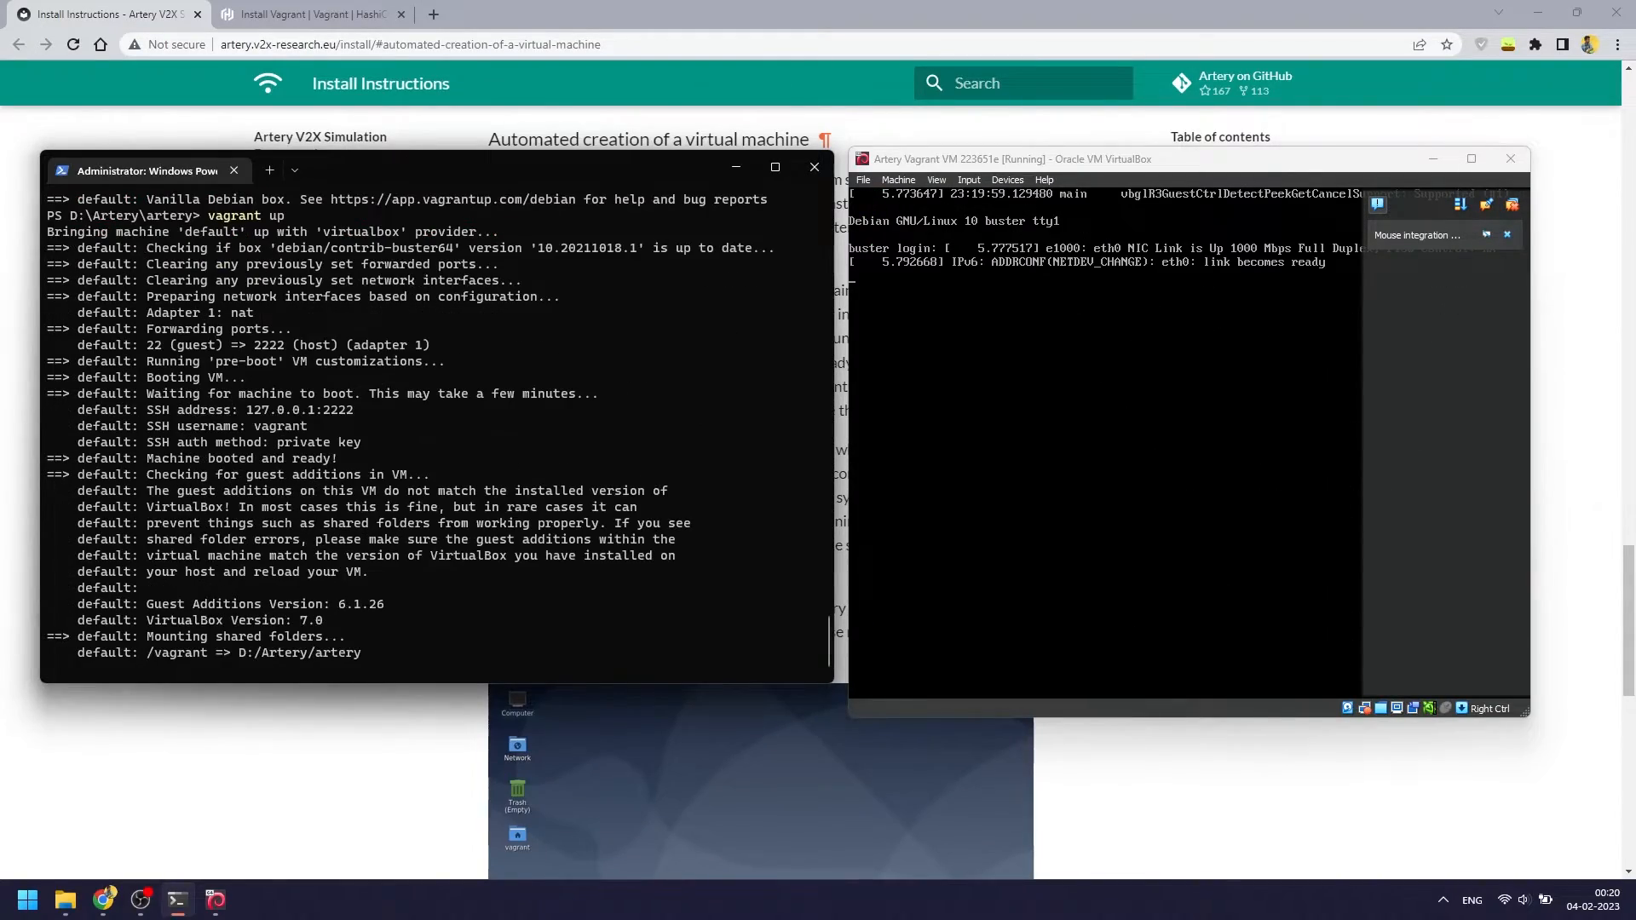
Run vagrant provision in PowerShell at D:\Artery\artery
text(va)
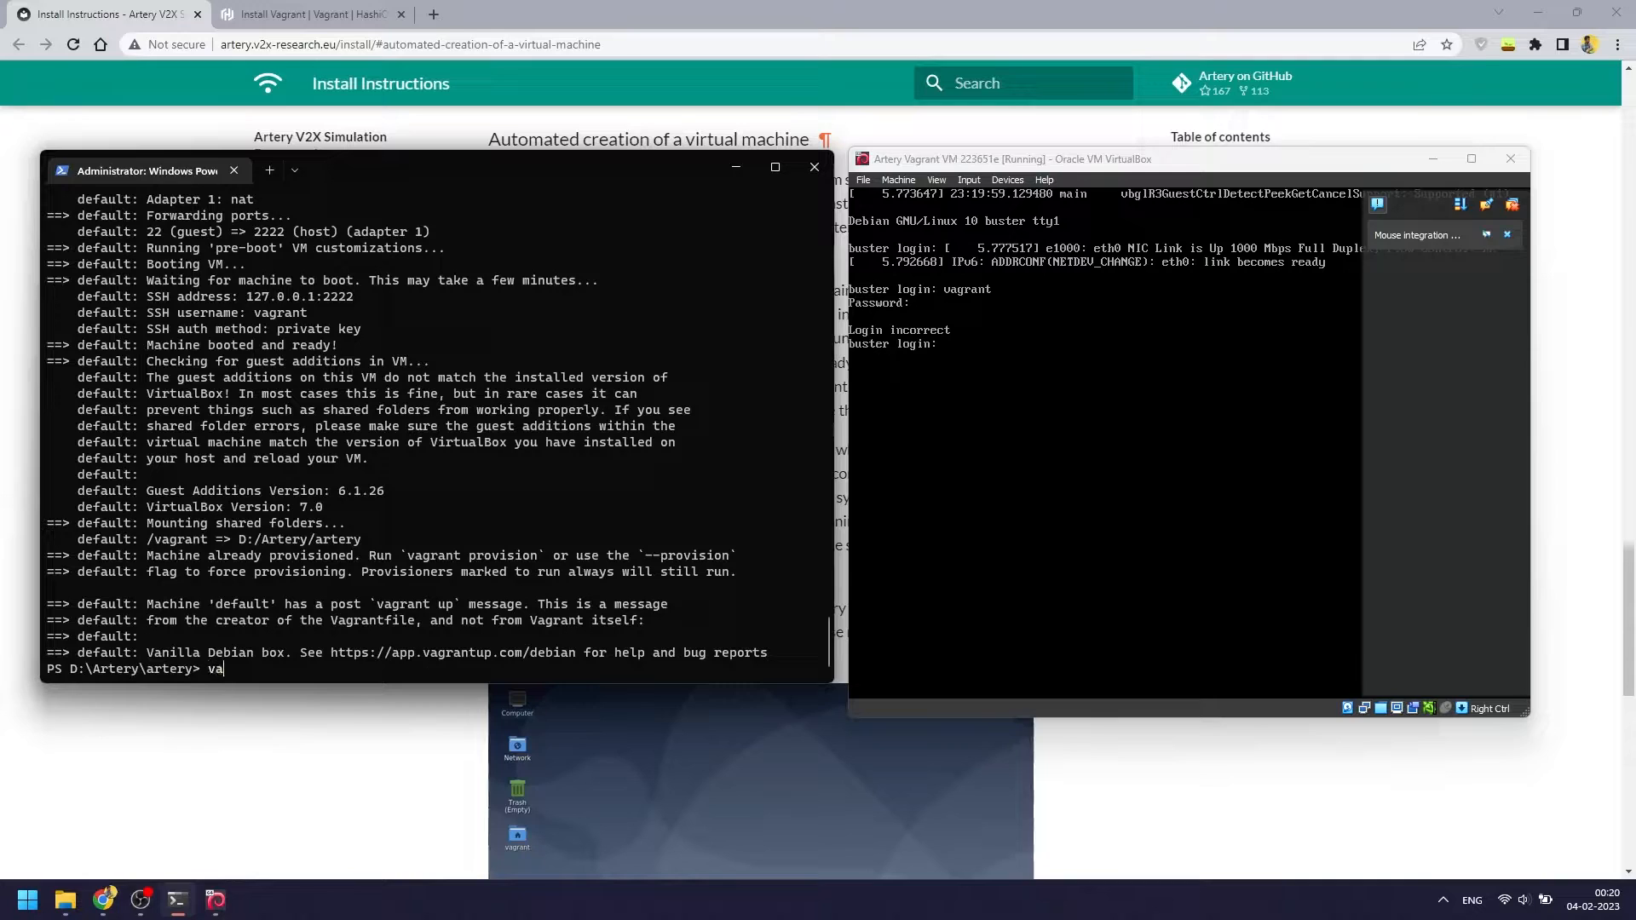
text(grant provision)
key(Return)
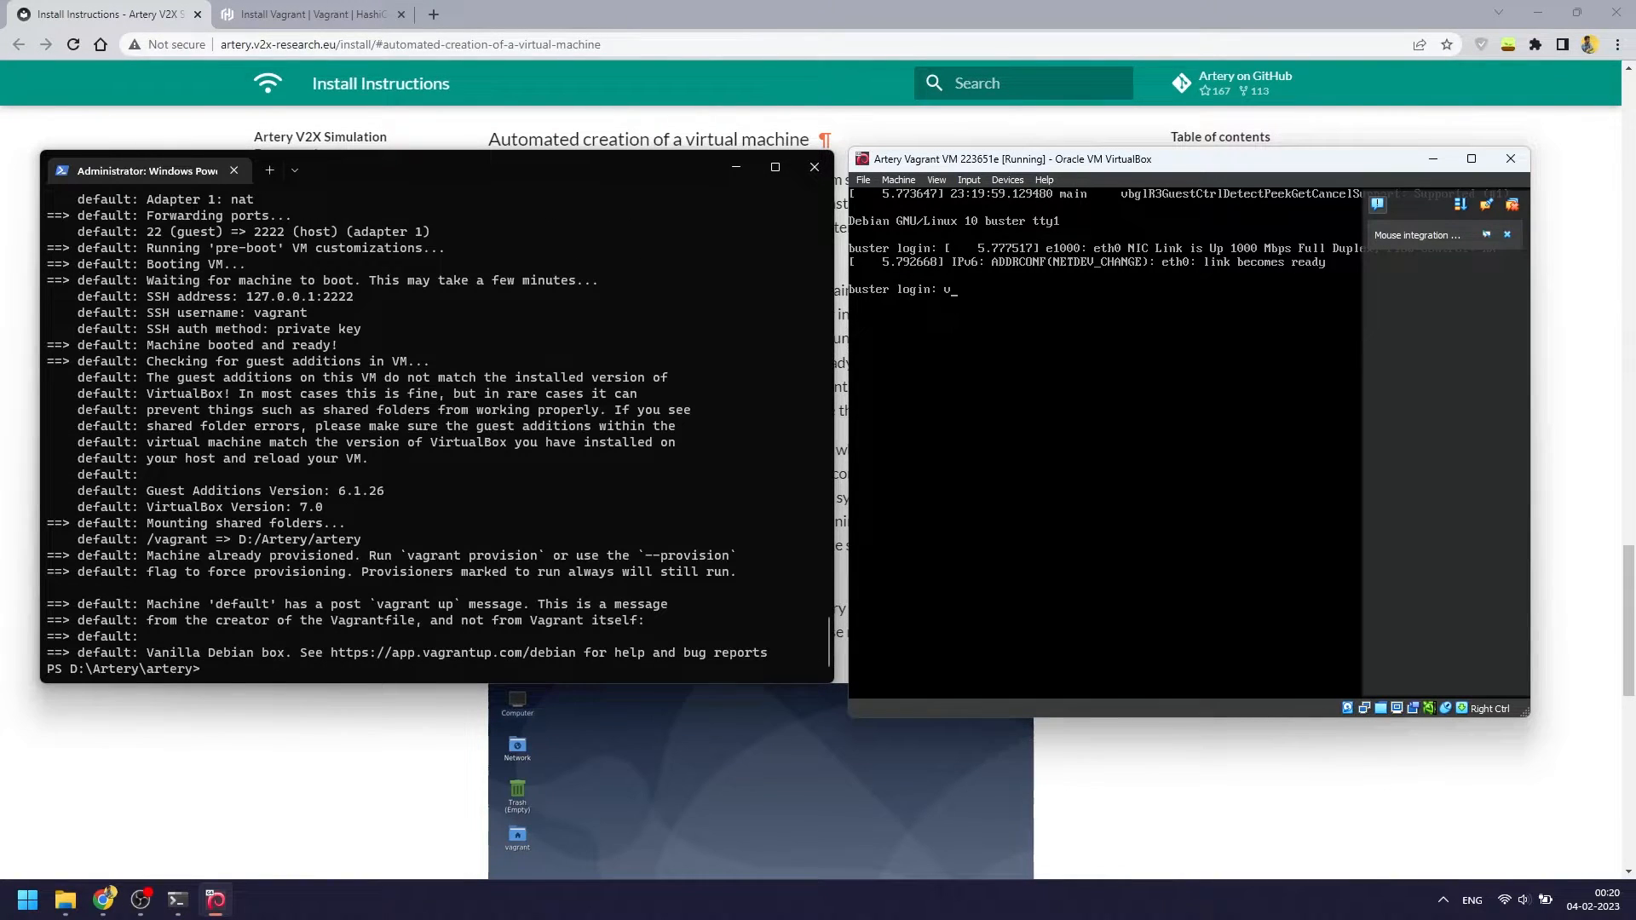
Enter the username vagrant at the virtual machine's buster login prompt
text(vagrant)
key(Return)
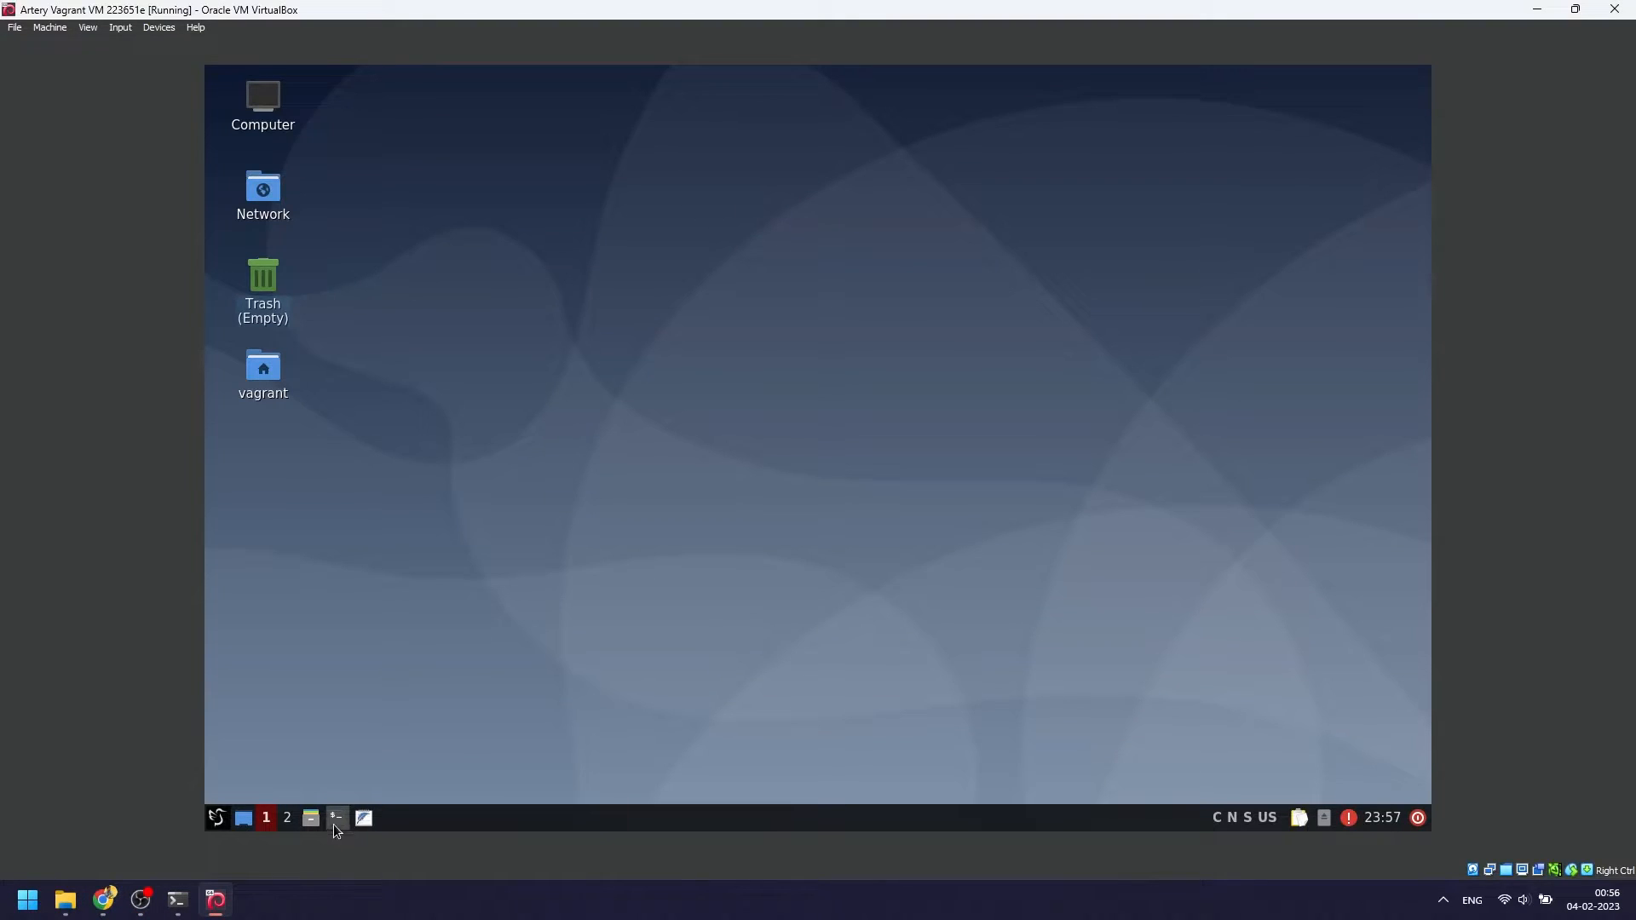
Open a terminal on the virtual machine's desktop and change to the artery-build/ directory
click(337, 818)
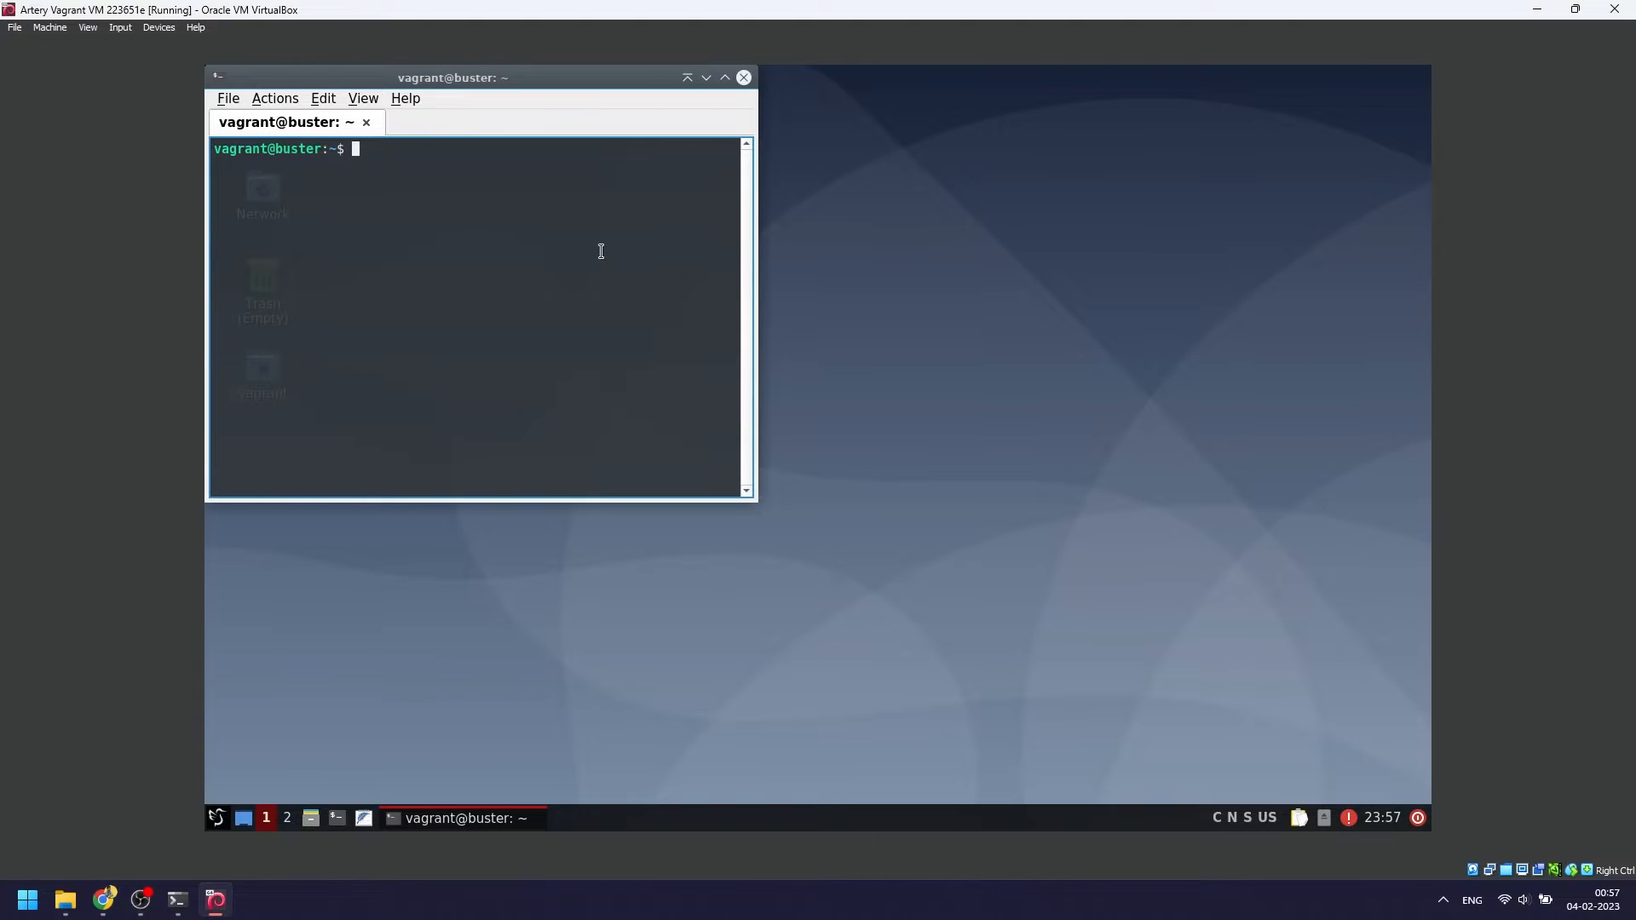
text(cd artery-build/)
key(BackSpace)
text(/)
key(Return)
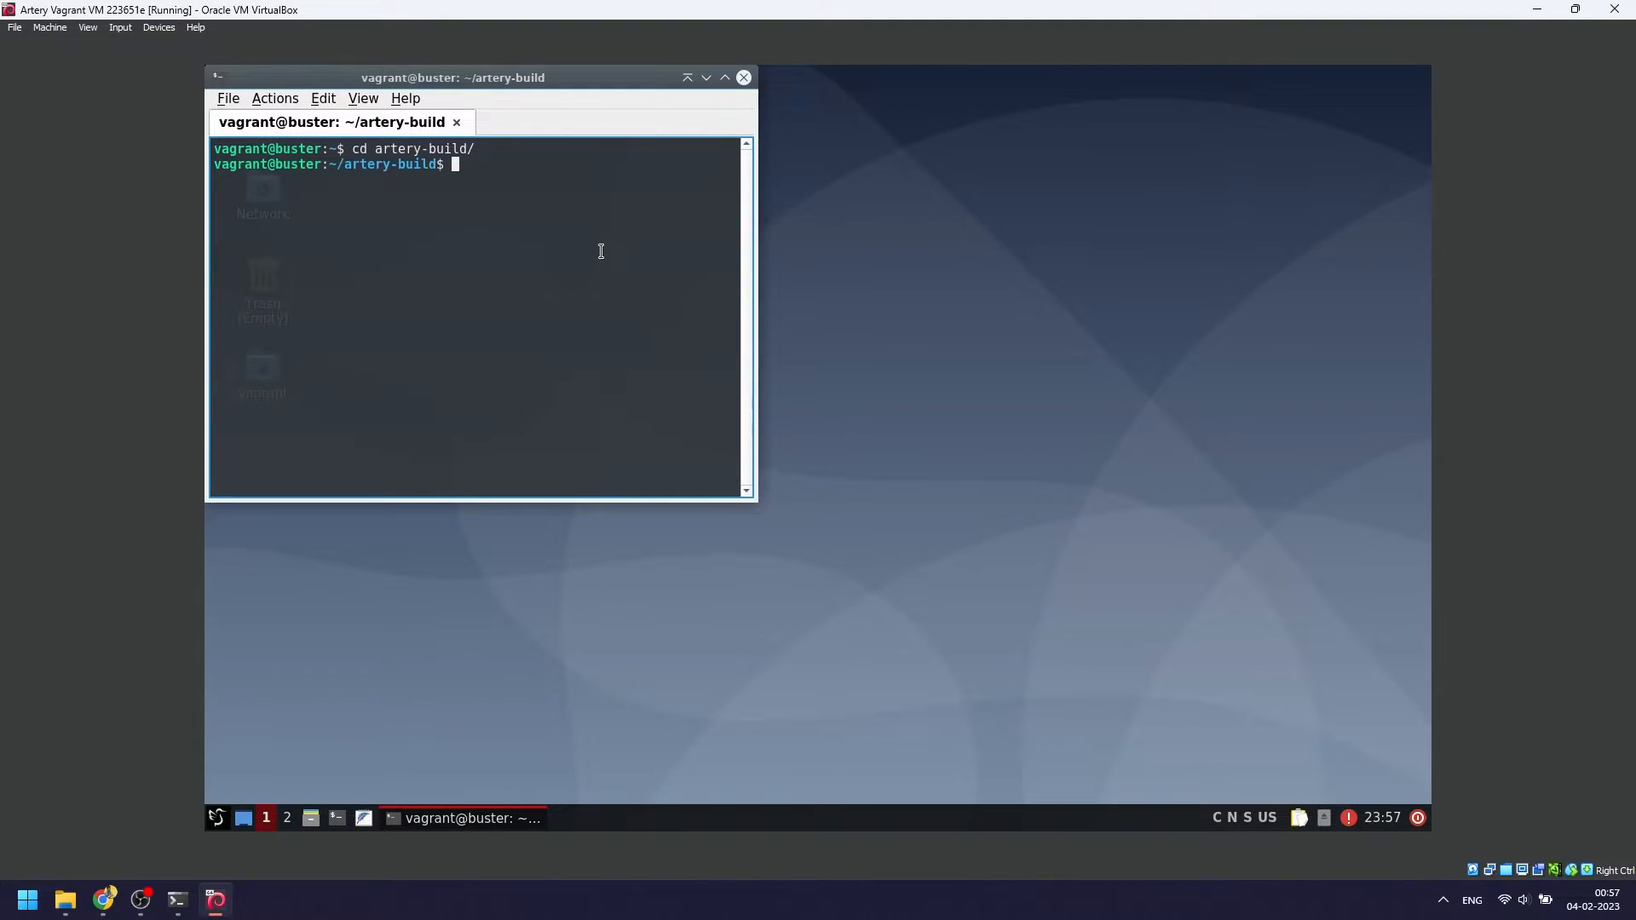
Launch the Artery example simulation from the artery-build directory with make run_example
text(make)
text( run )
text(example)
key(Return)
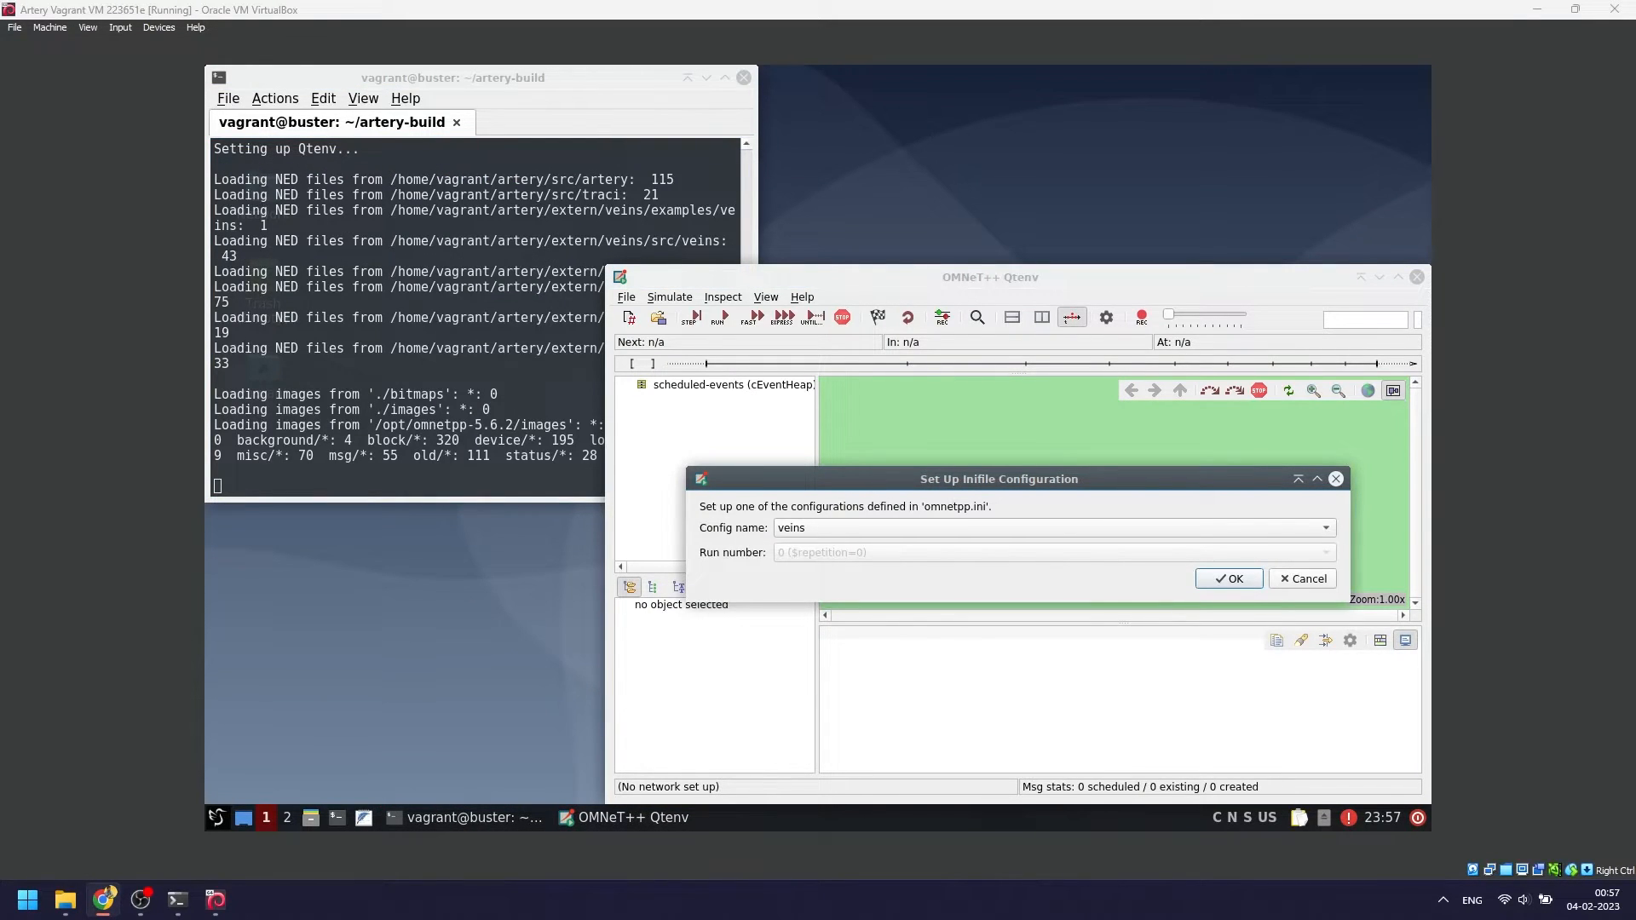
Set up the simulation with the inet configuration from omnetpp.ini
click(1080, 526)
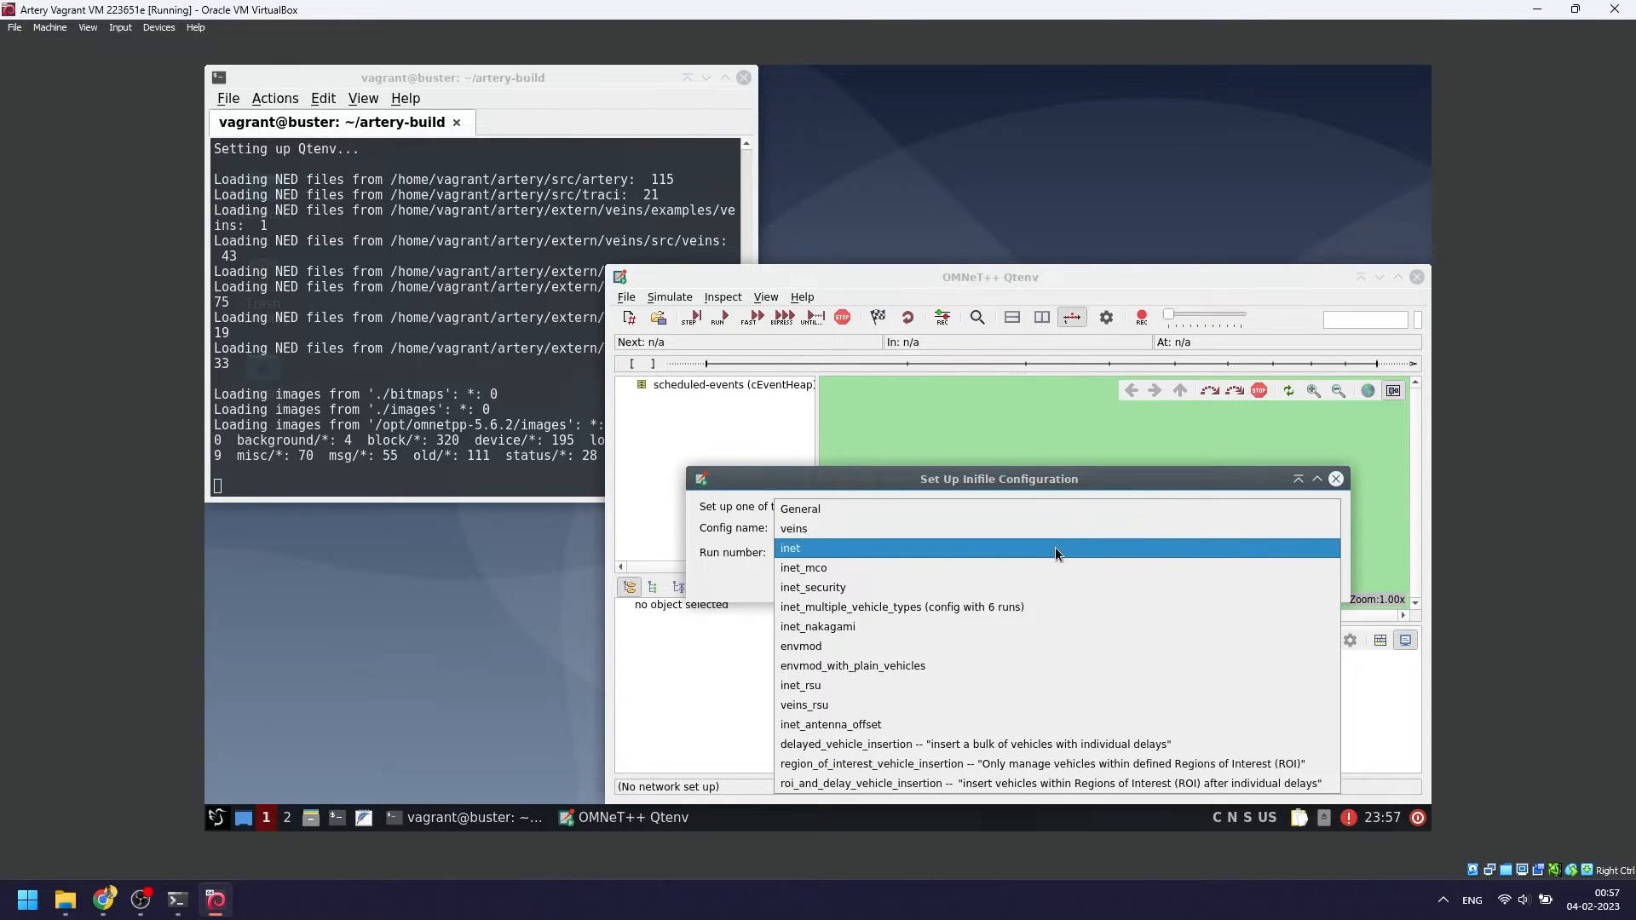
click(1055, 549)
click(1209, 581)
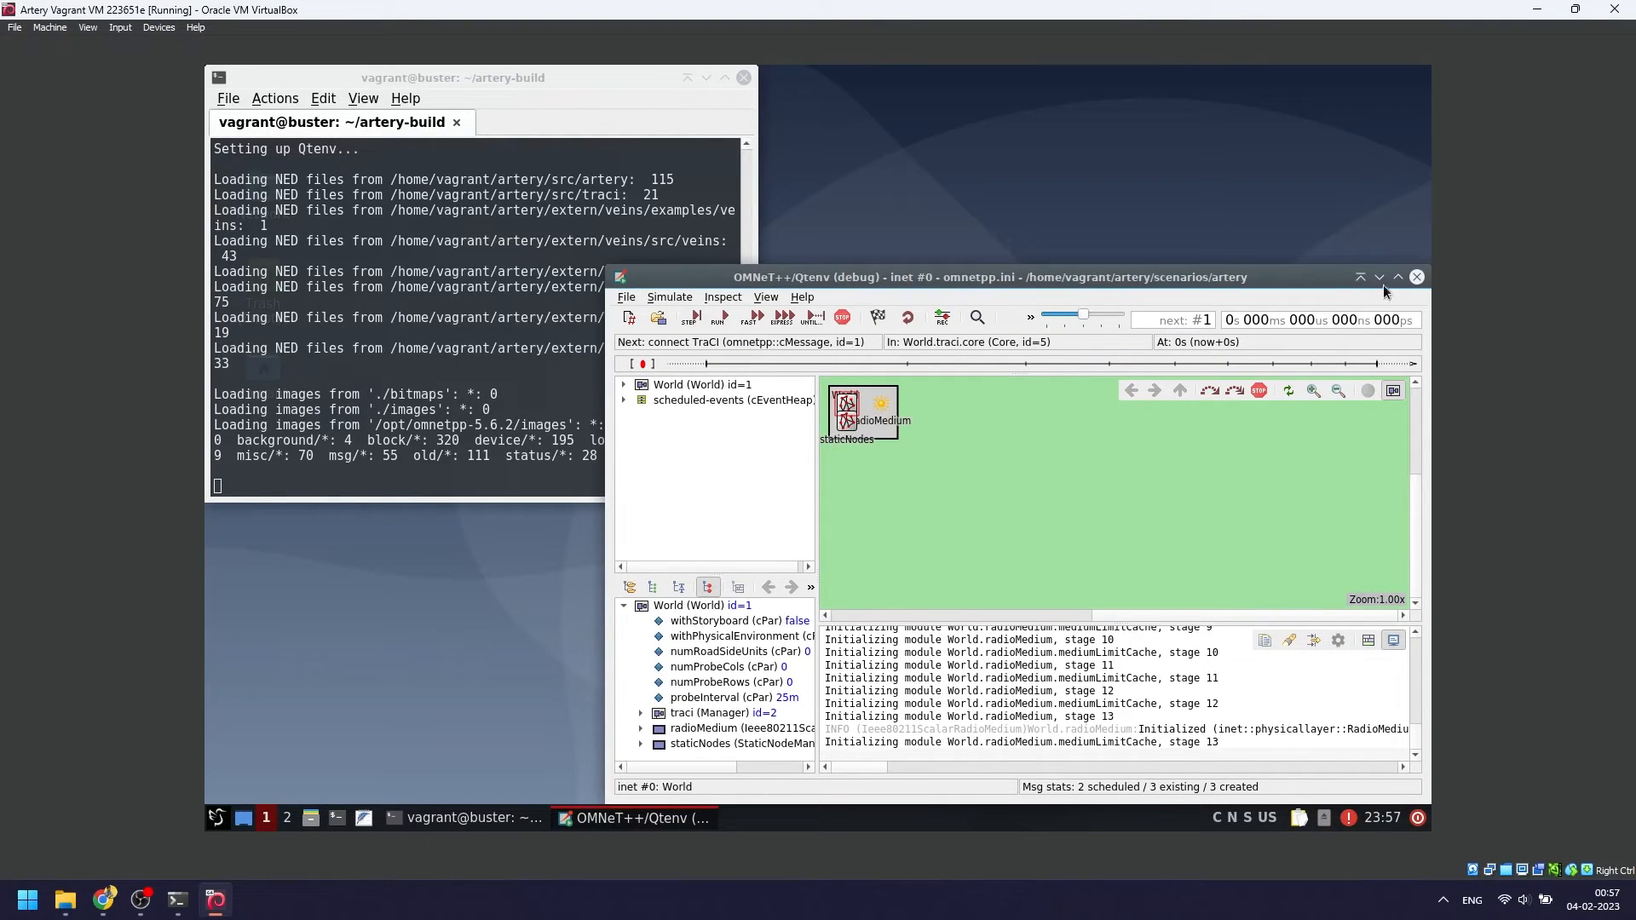
Maximize the OMNeT++ Qtenv window and run the inet simulation
click(1359, 283)
click(1360, 283)
click(1397, 279)
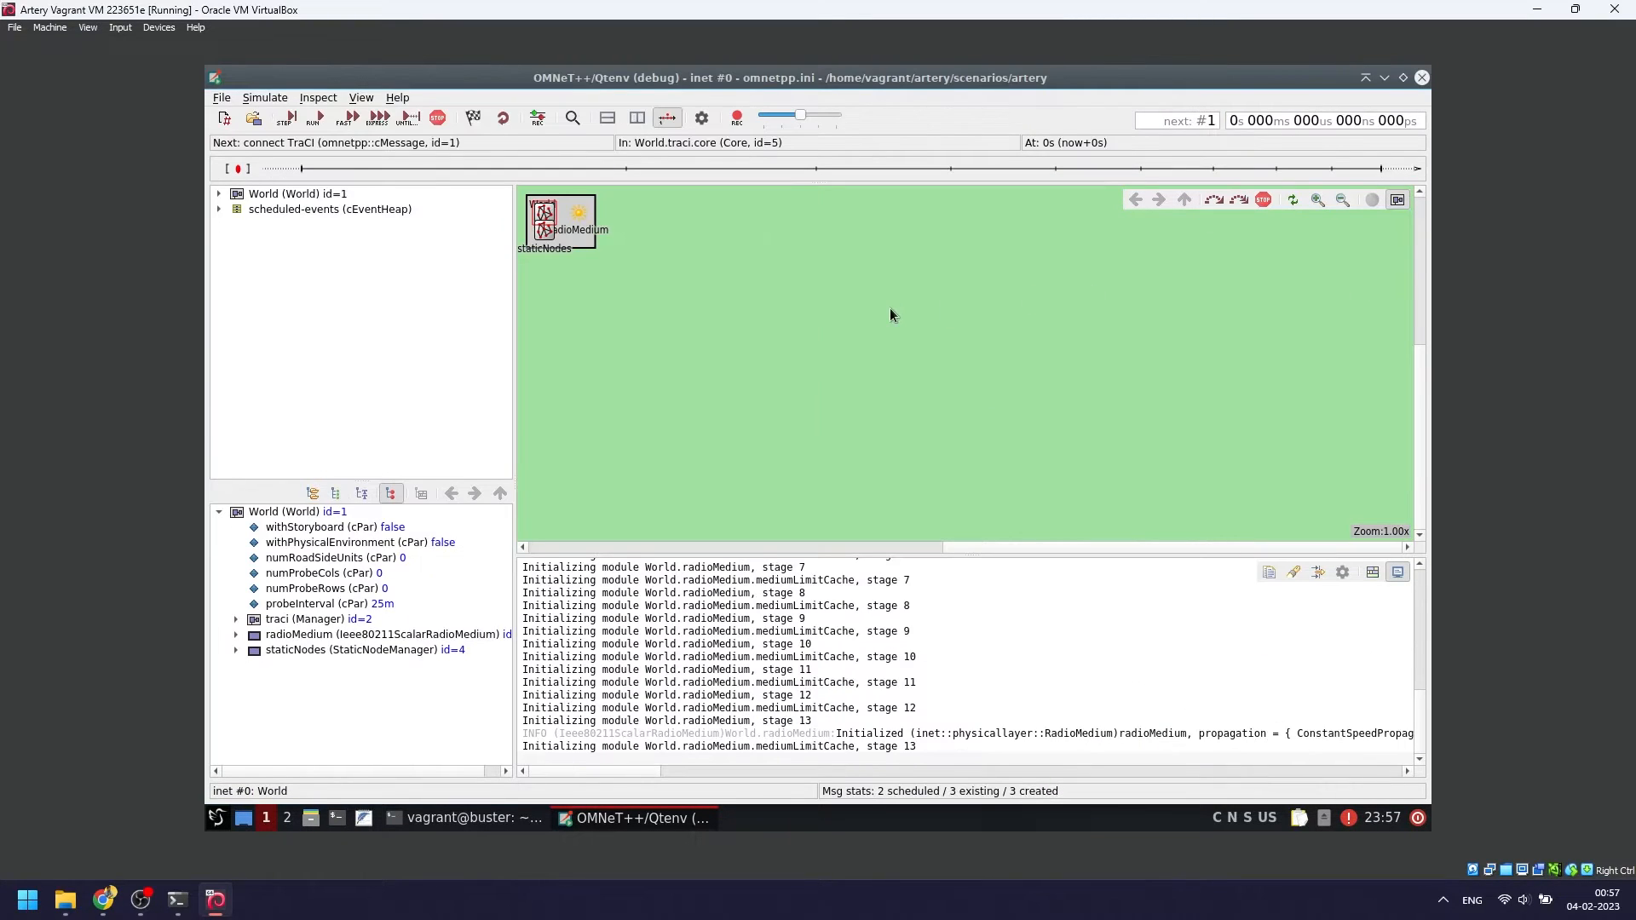
key(alt+Tab)
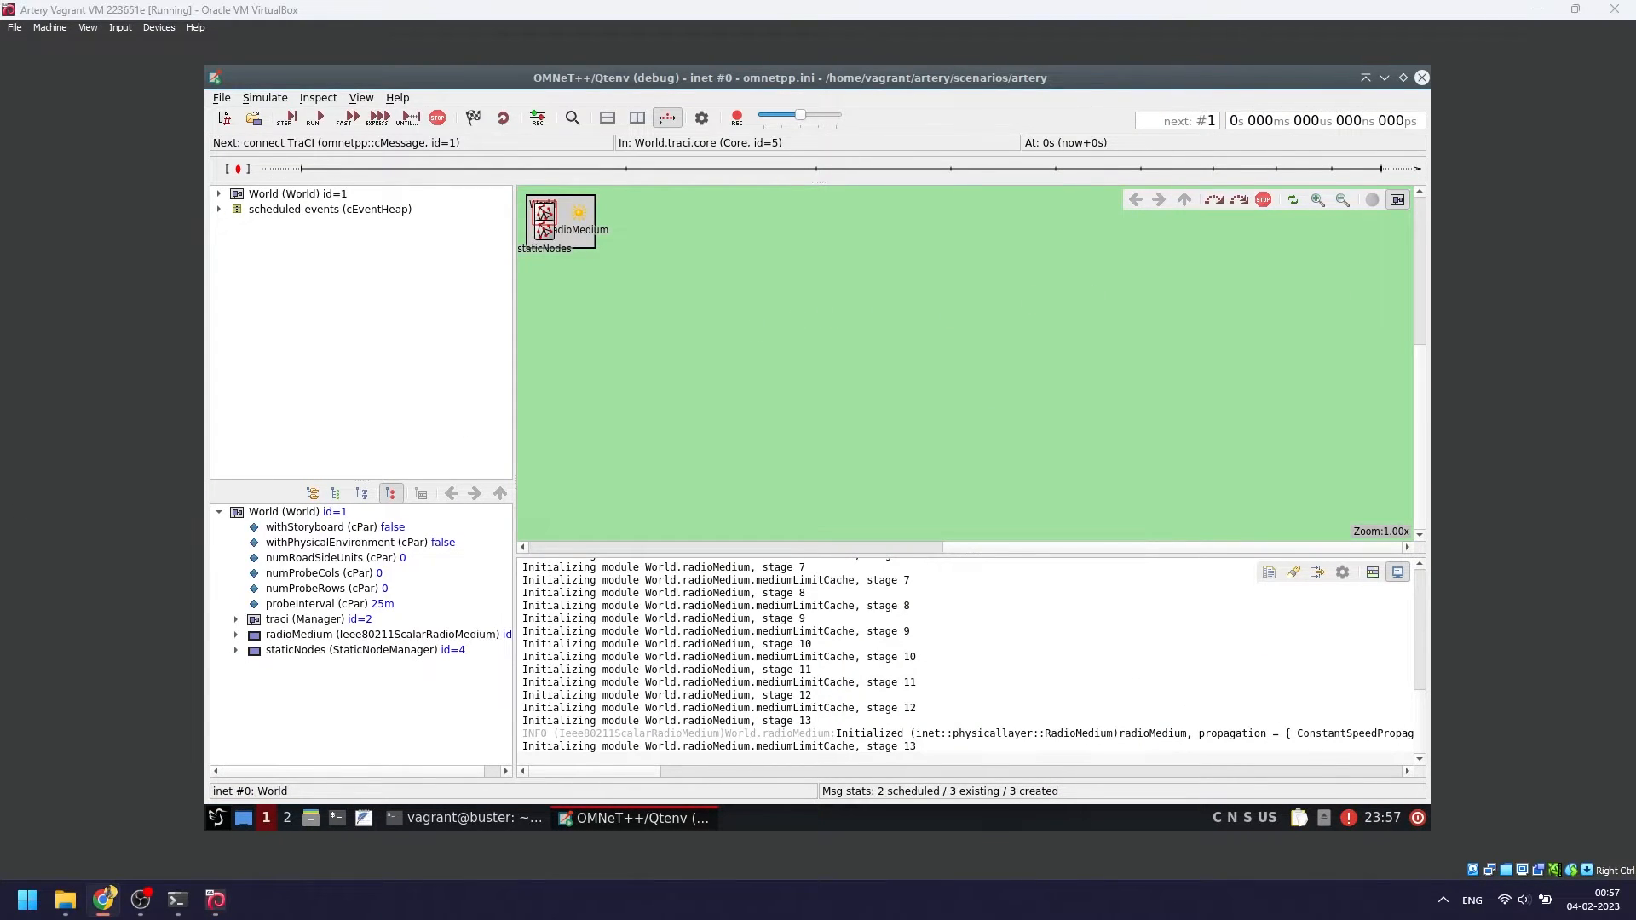
click(317, 119)
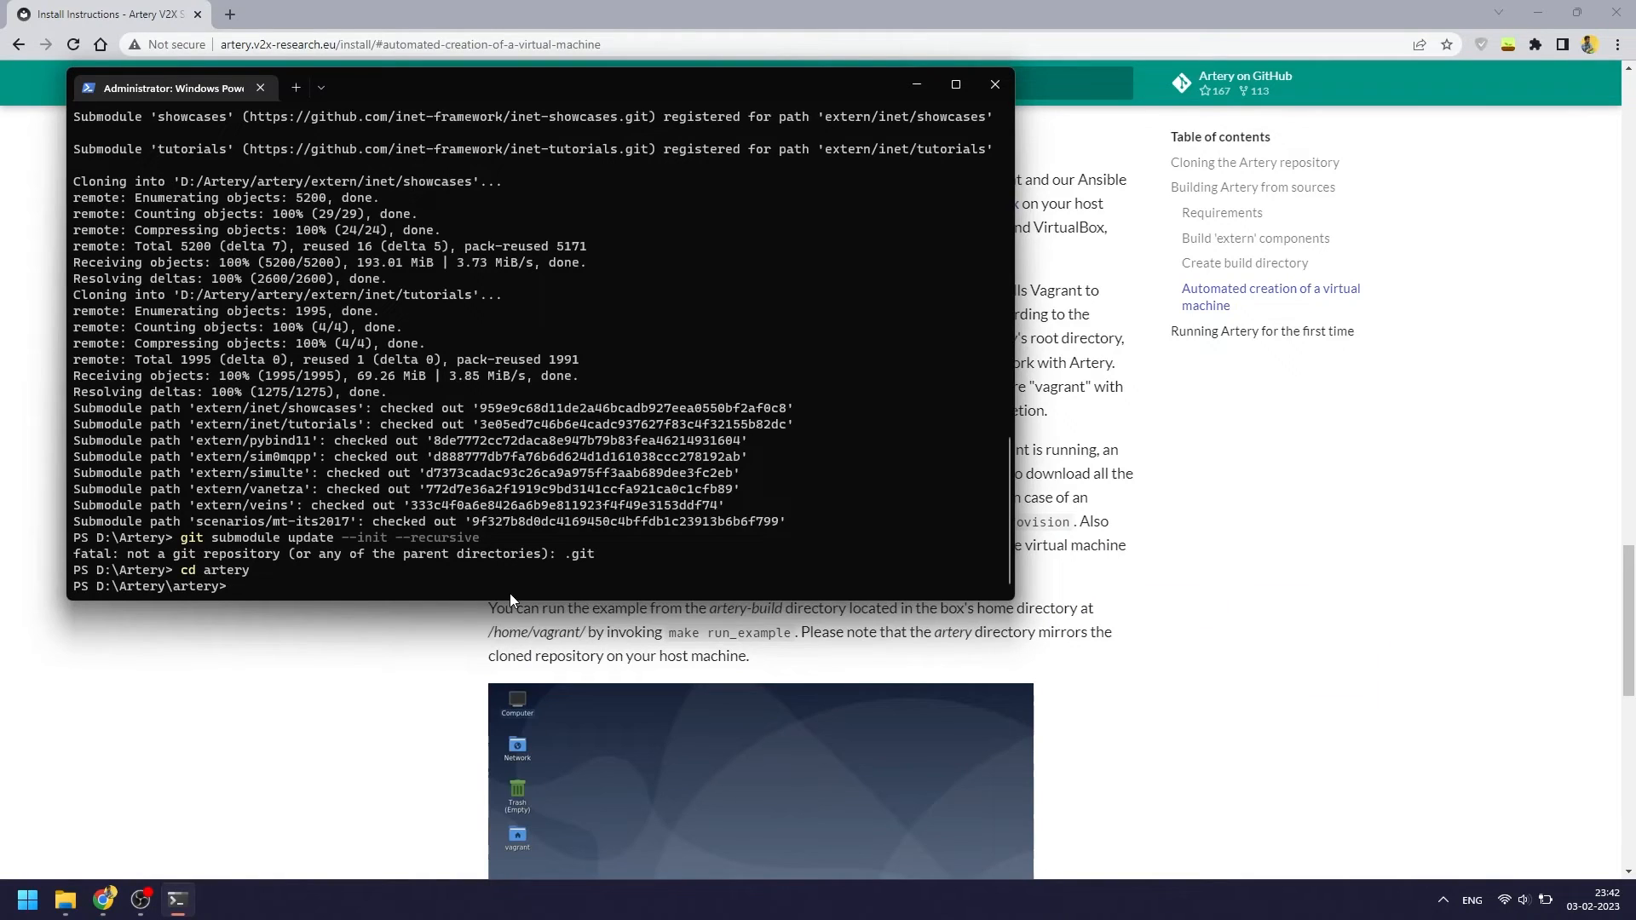
Run vagrant up in PowerShell at D:\Artery\artery and repeat the command to boot the virtual machine
text(vagrant up)
key(Return)
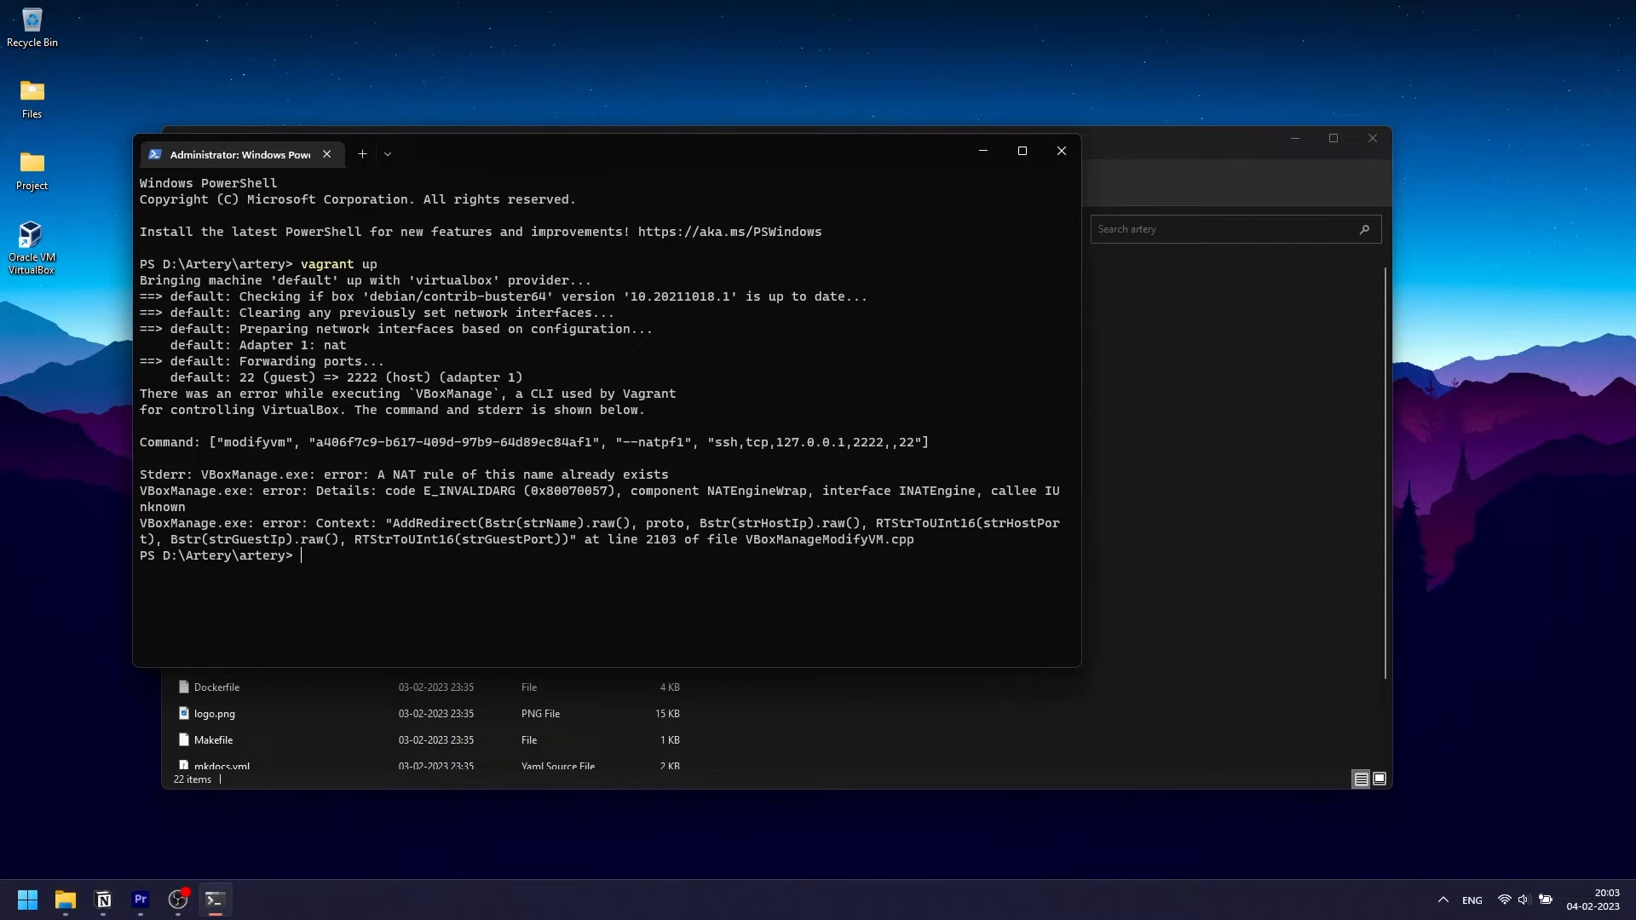
key(Up)
key(Return)
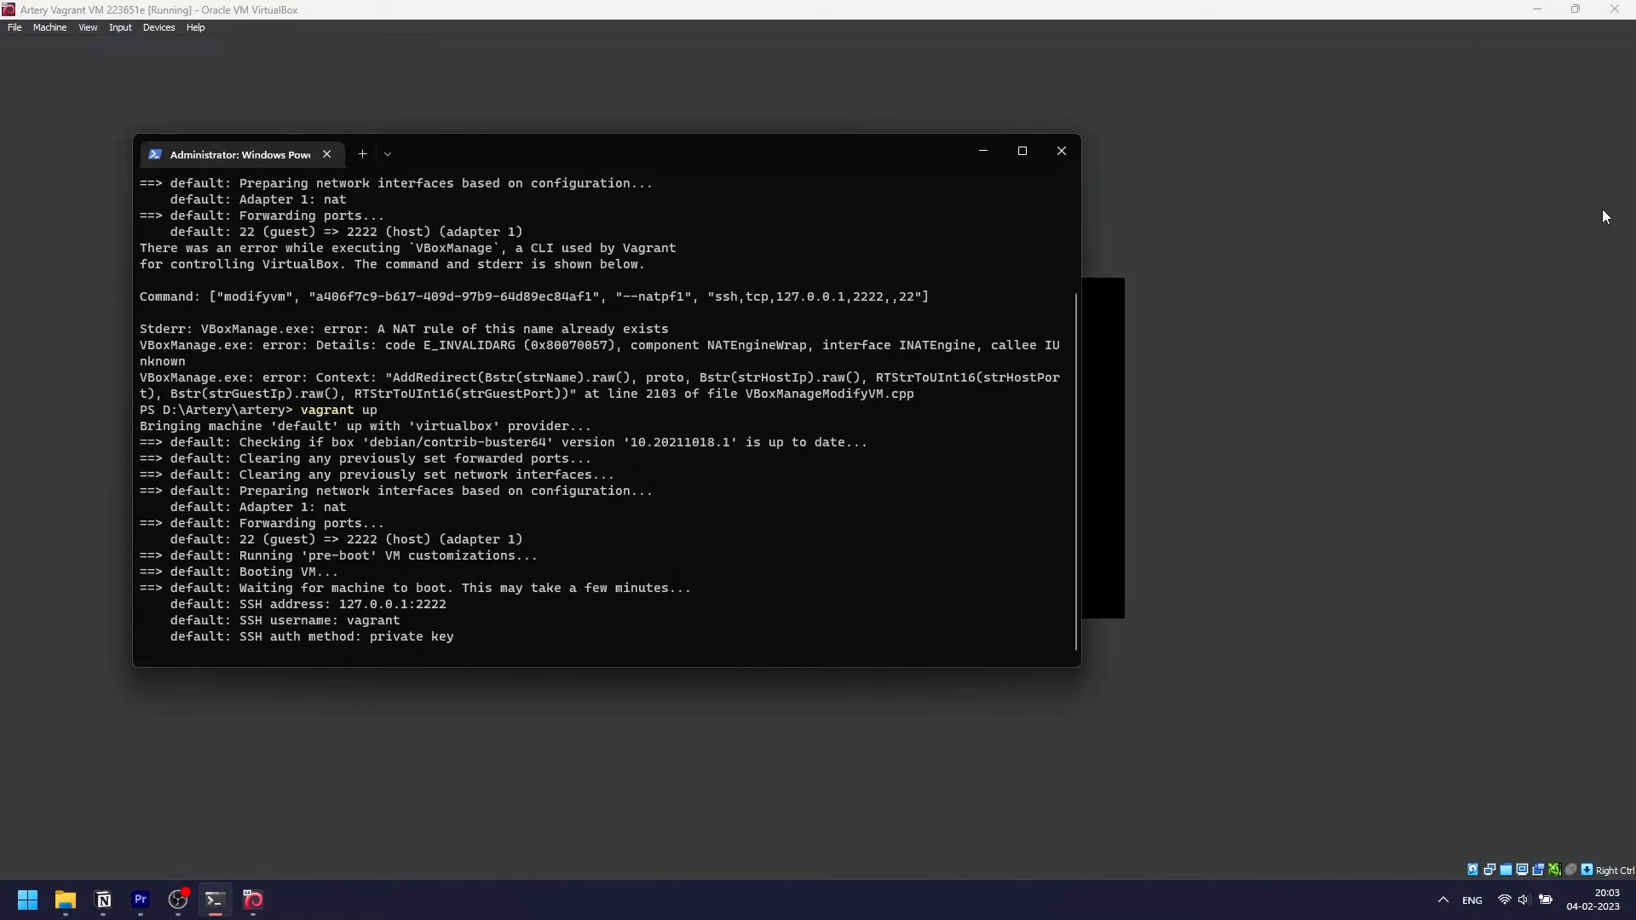
Open Oracle VM VirtualBox, attach network Adapter 1 of the Artery Vagrant VM to NAT and apply the settings
click(1361, 328)
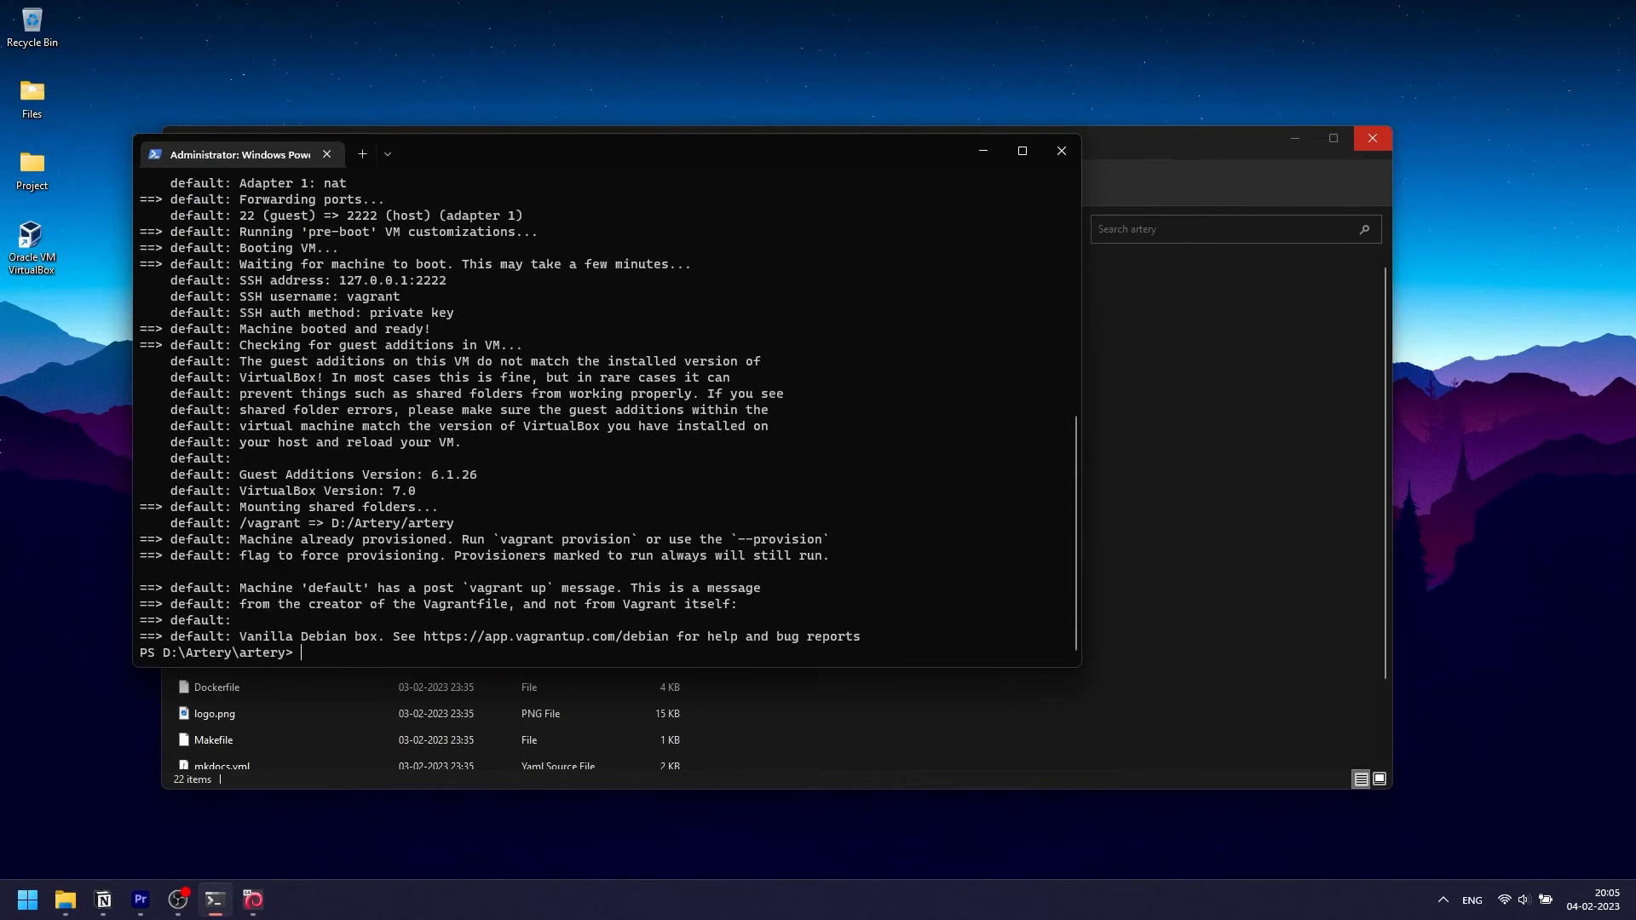
double_click(29, 256)
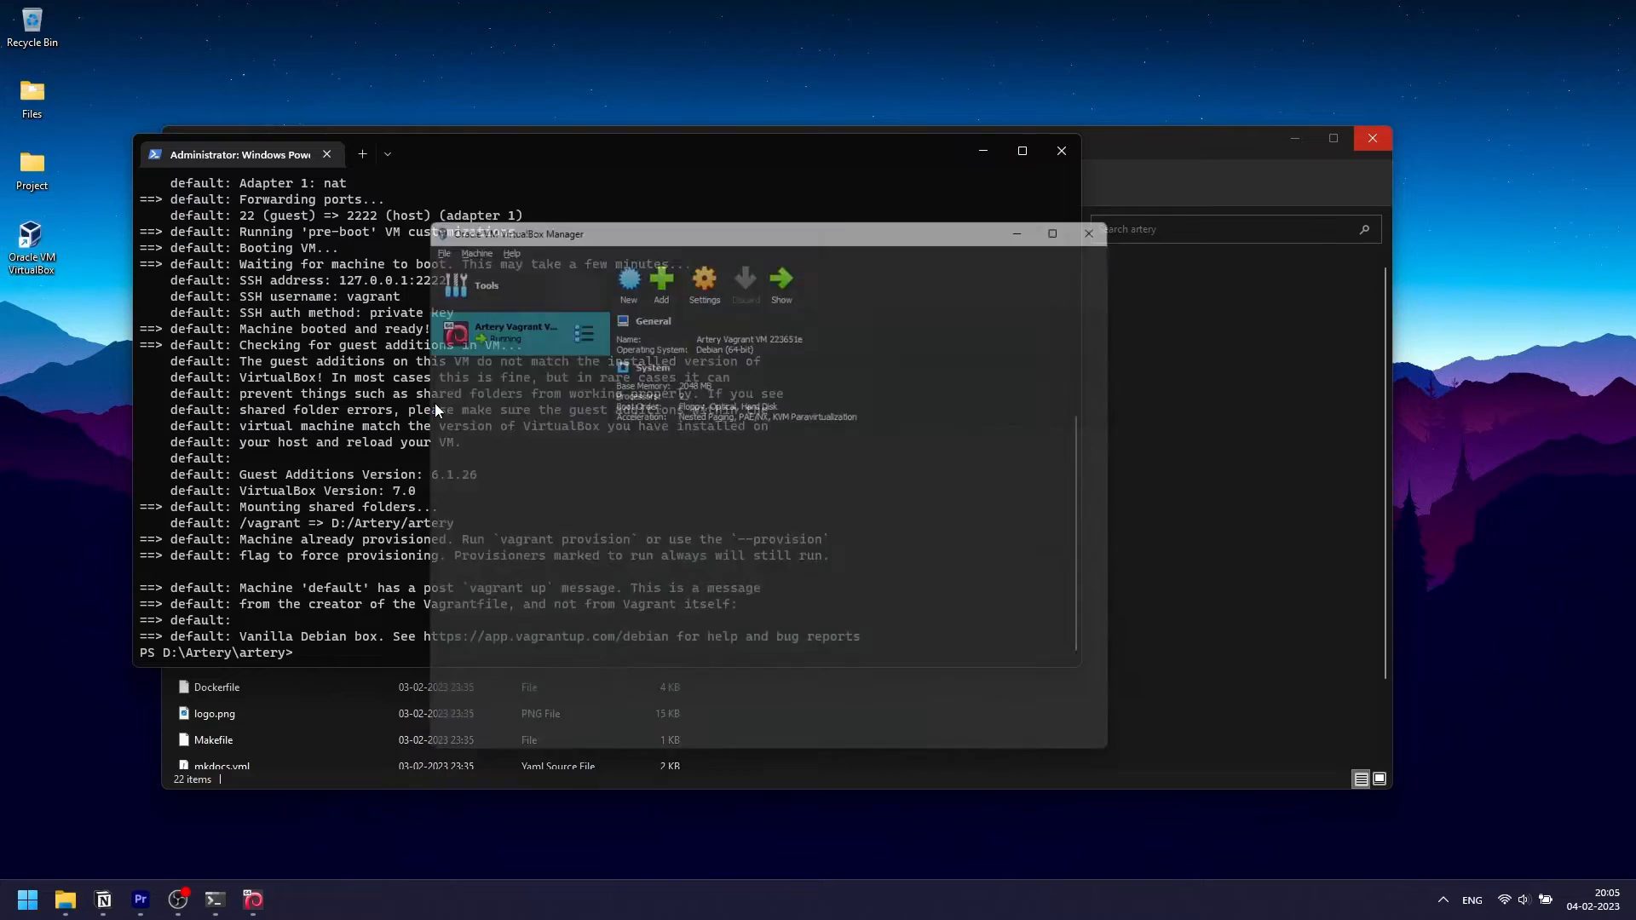
click(696, 284)
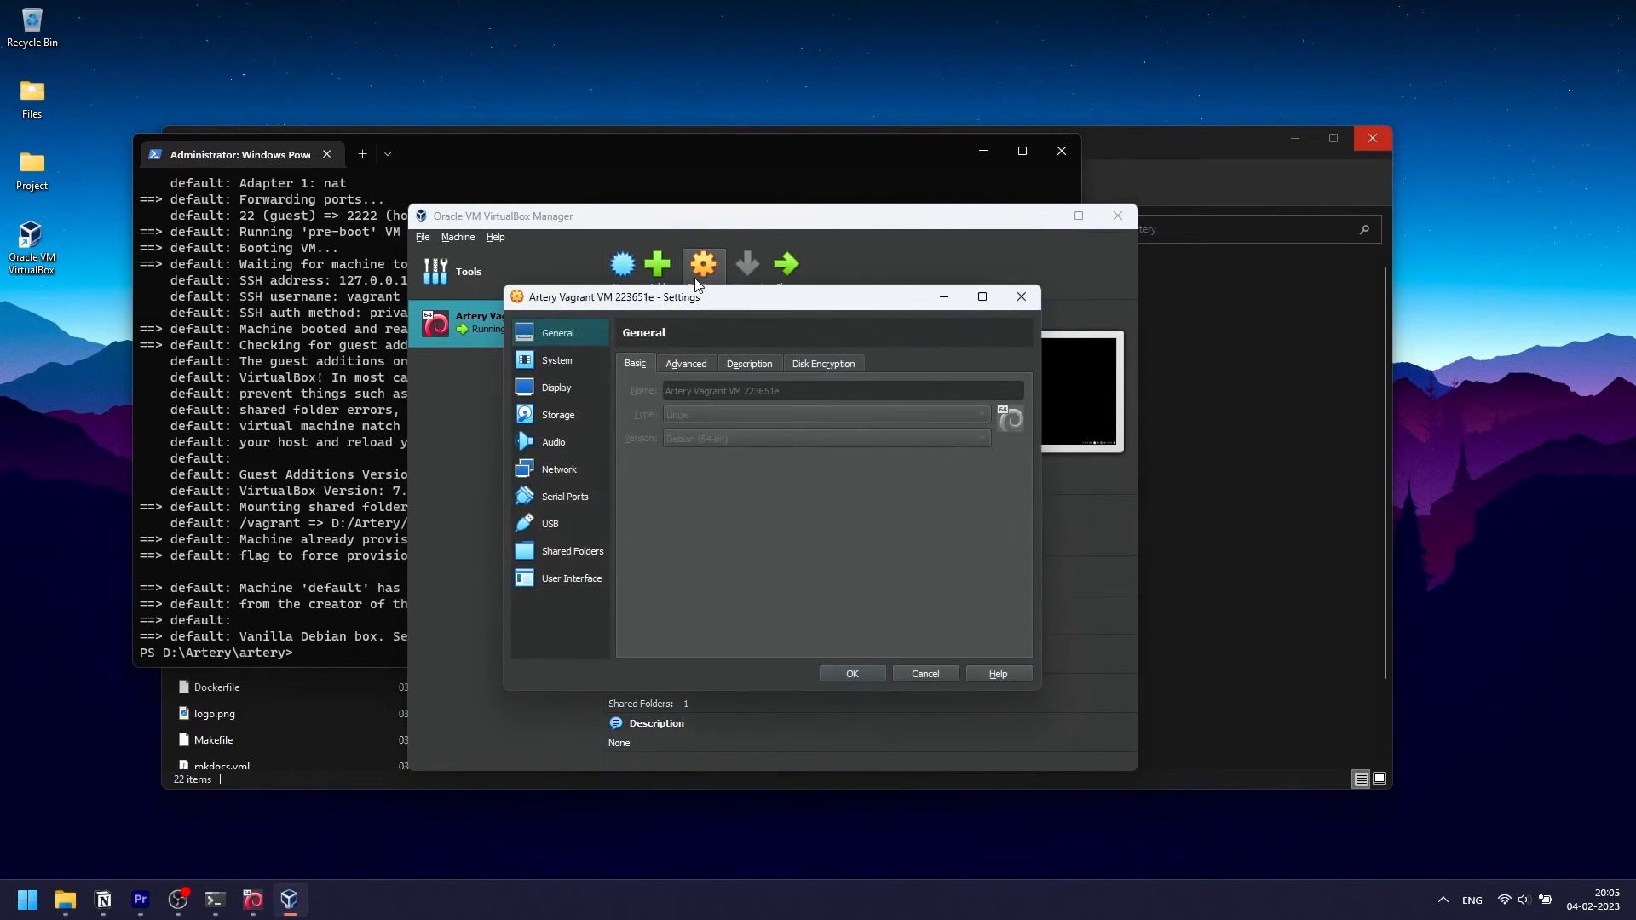
click(556, 469)
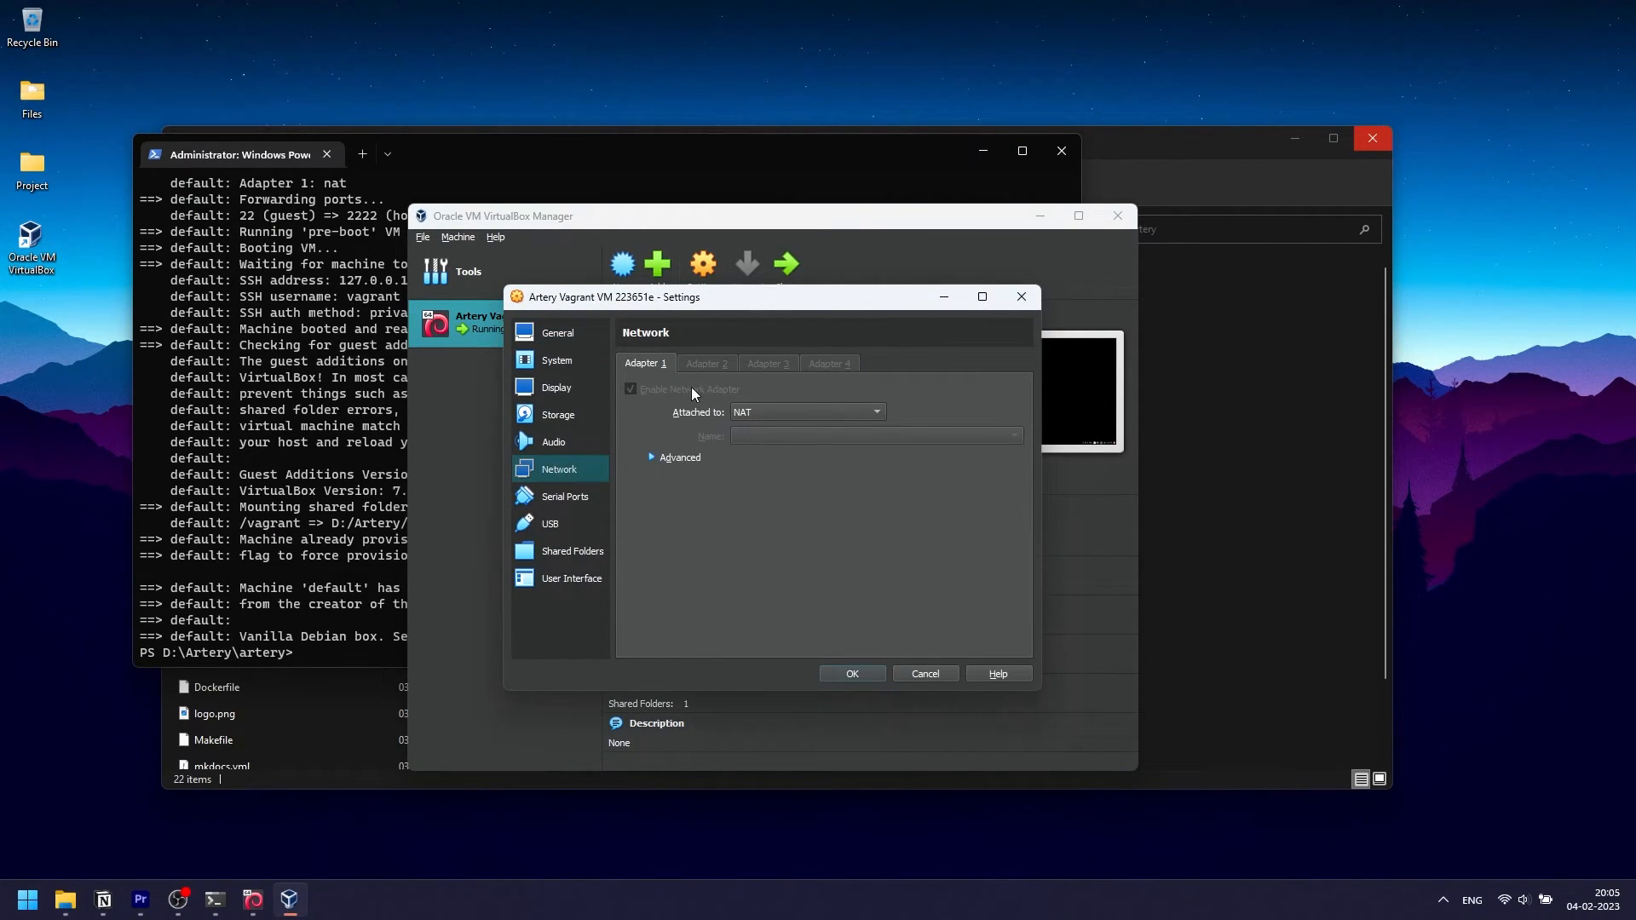
click(762, 416)
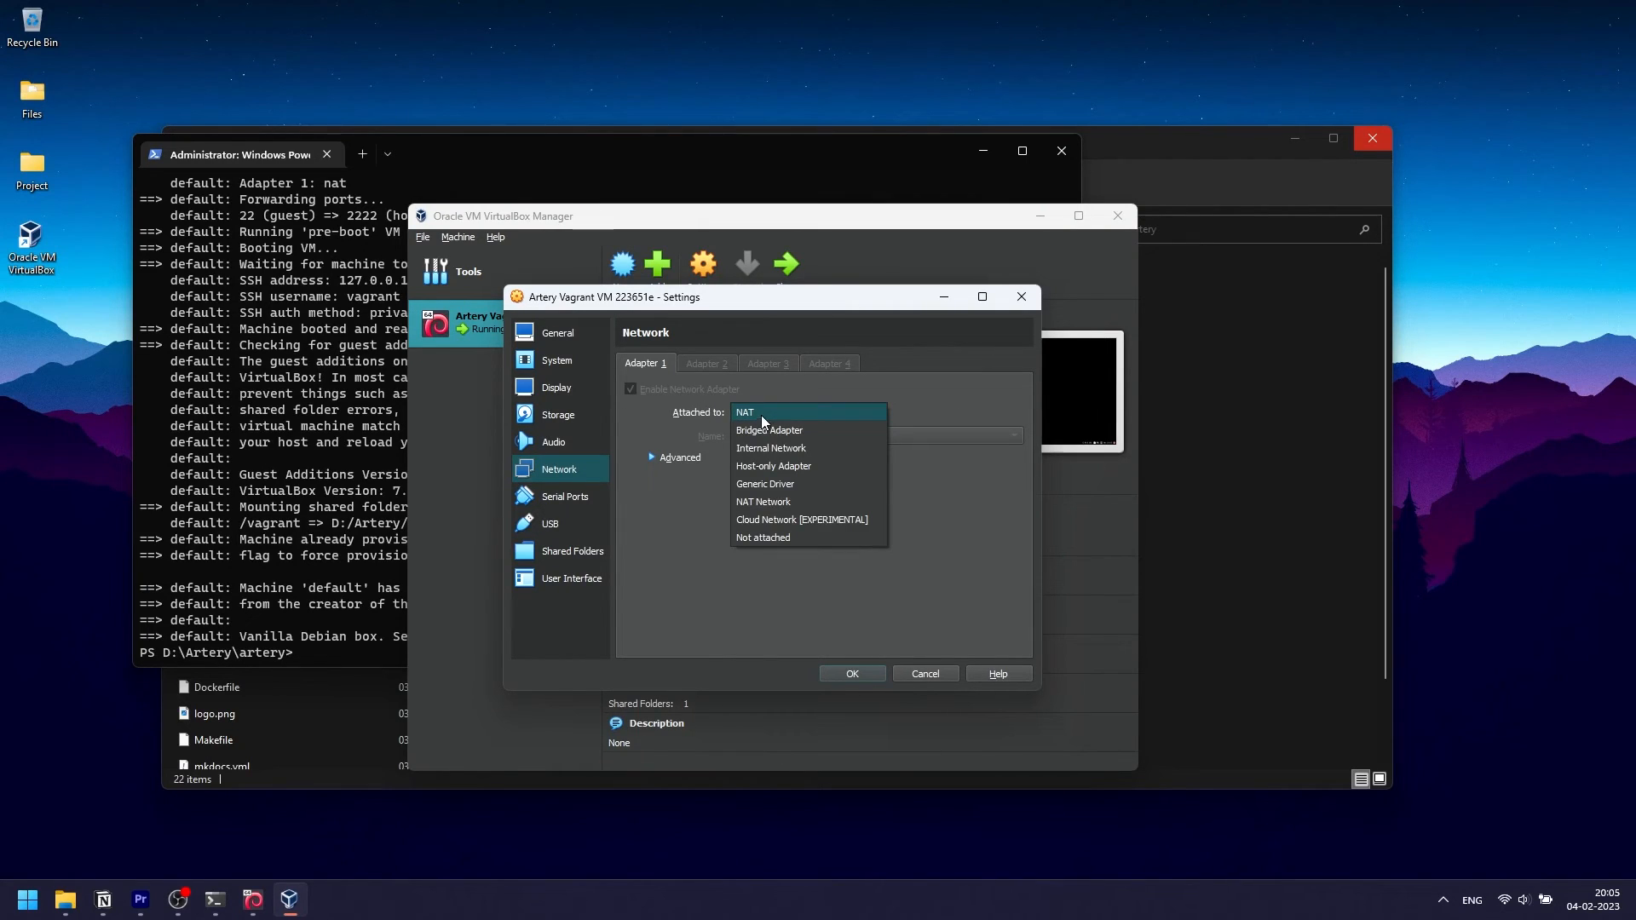
click(762, 416)
click(867, 670)
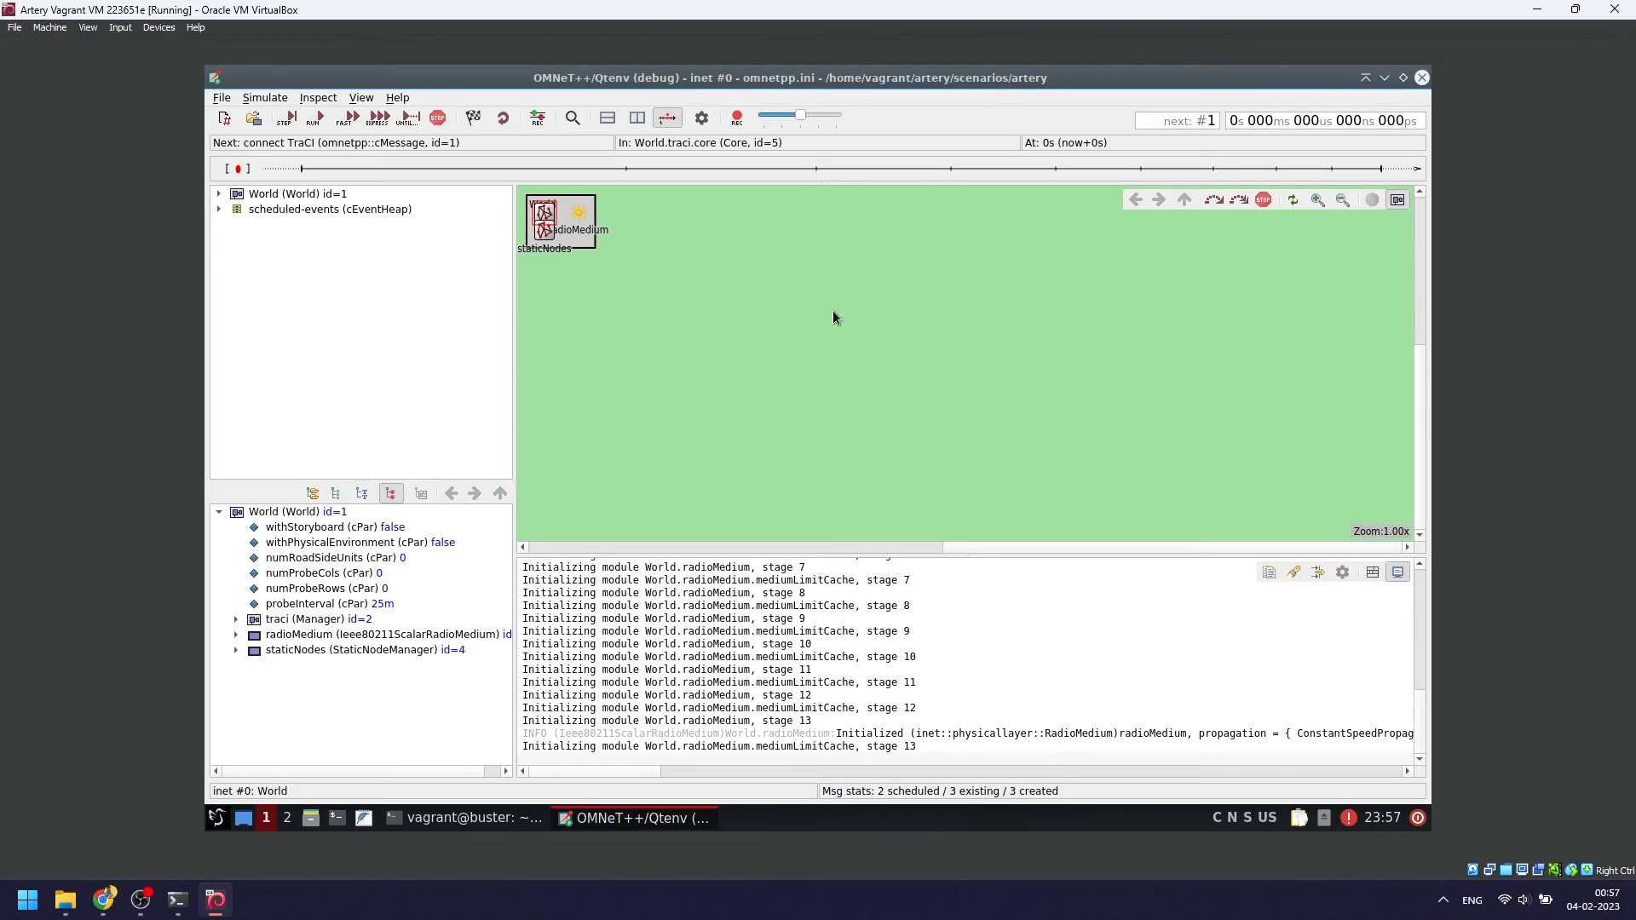
Return to the OMNeT++ Qtenv window in the virtual machine and run the inet simulation
key(alt+Tab)
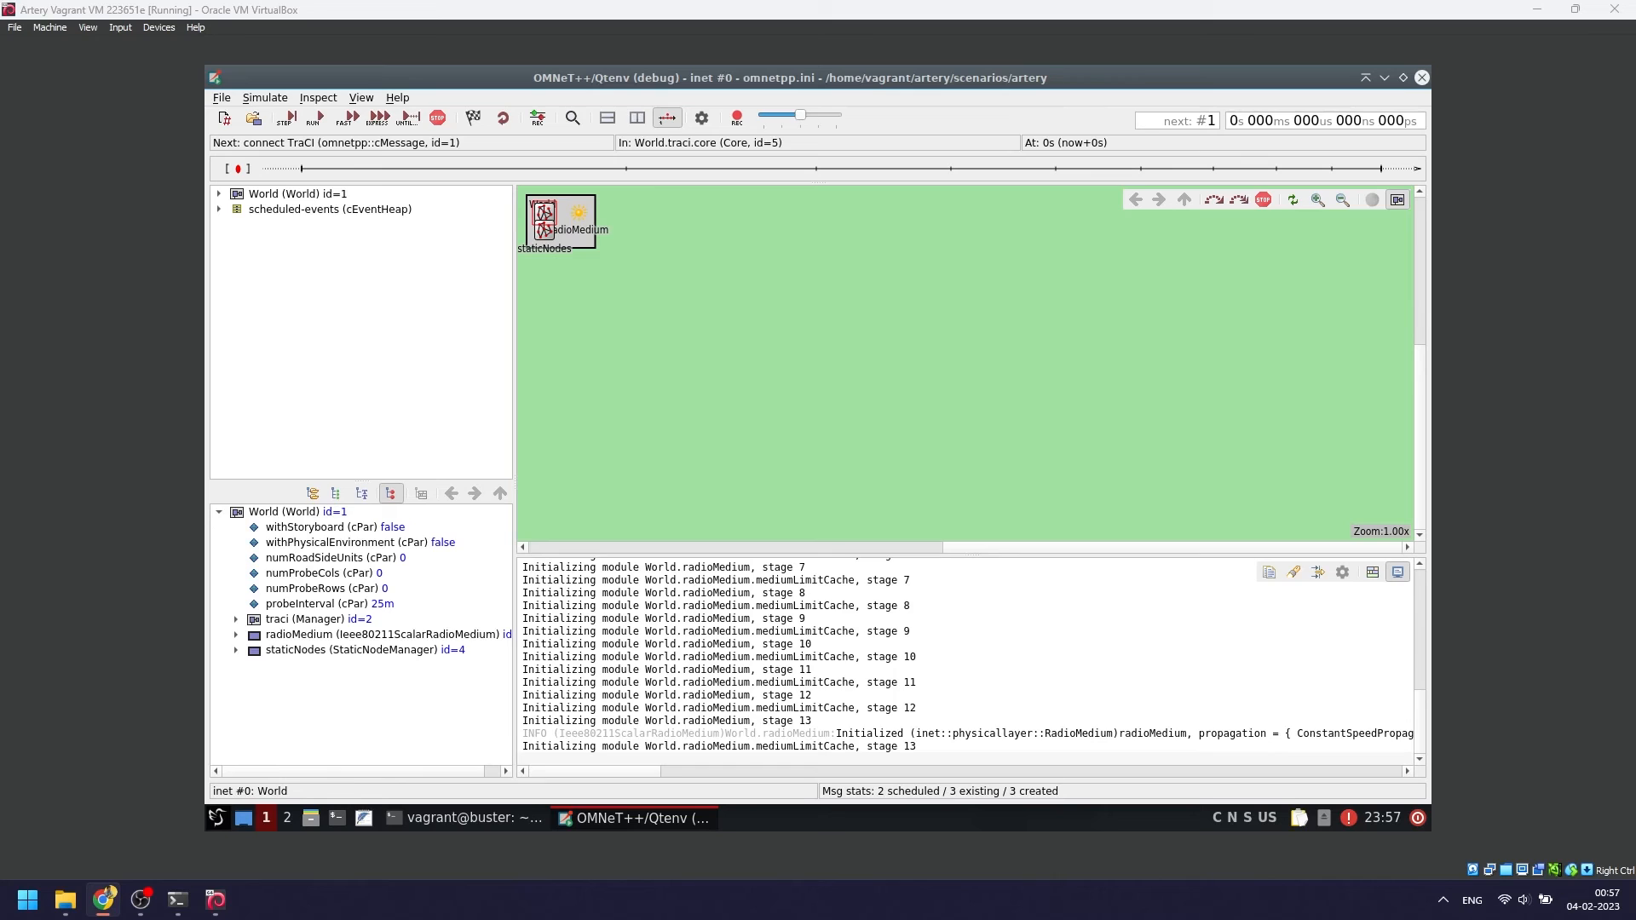
click(315, 117)
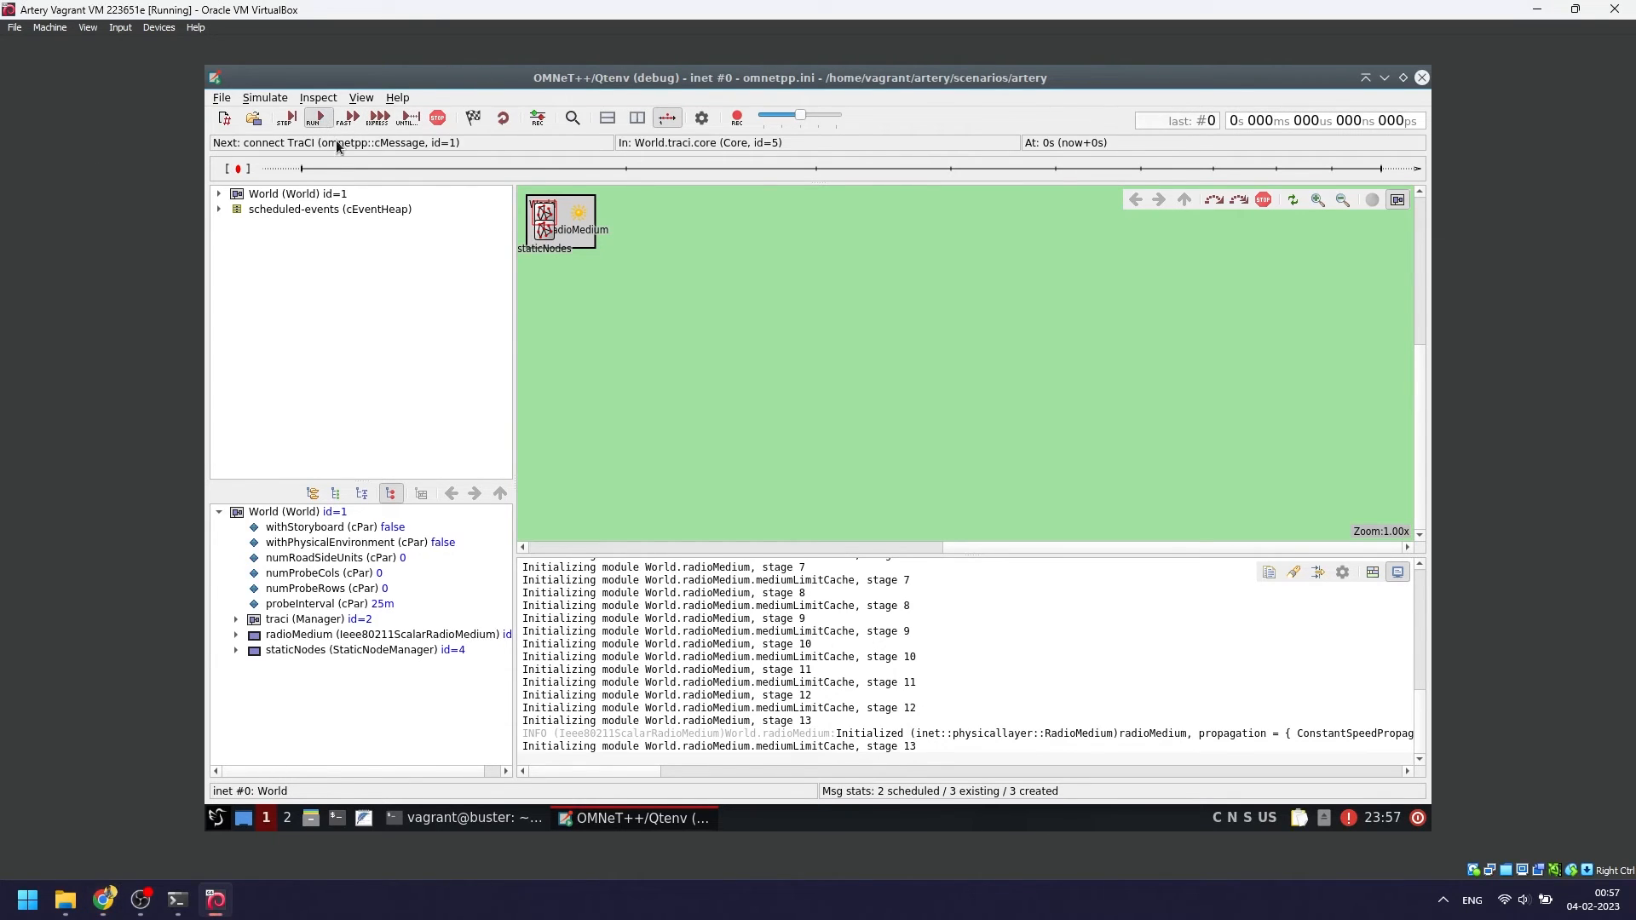